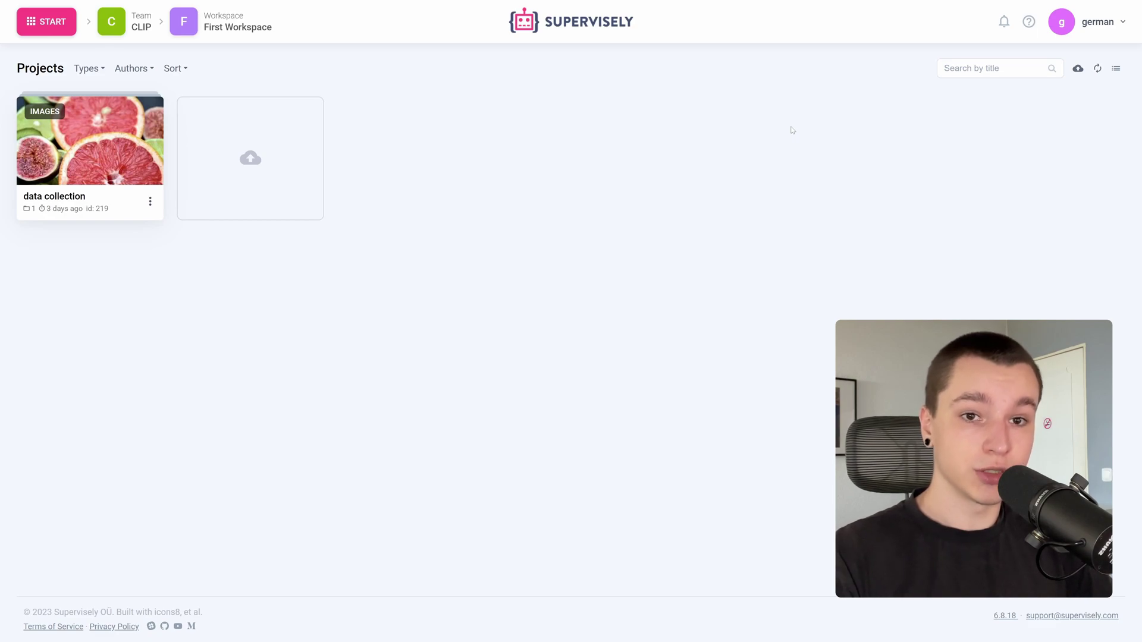
Open the Figs_Pexels images of the data collection project in the Basic image labeling toolbox
click(84, 170)
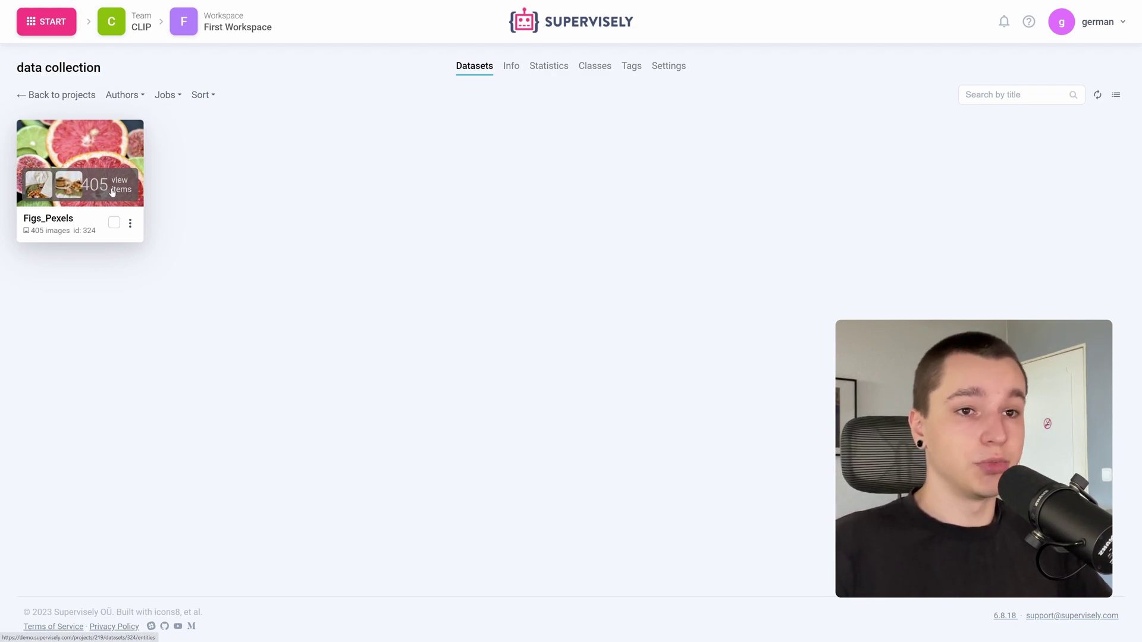
click(113, 192)
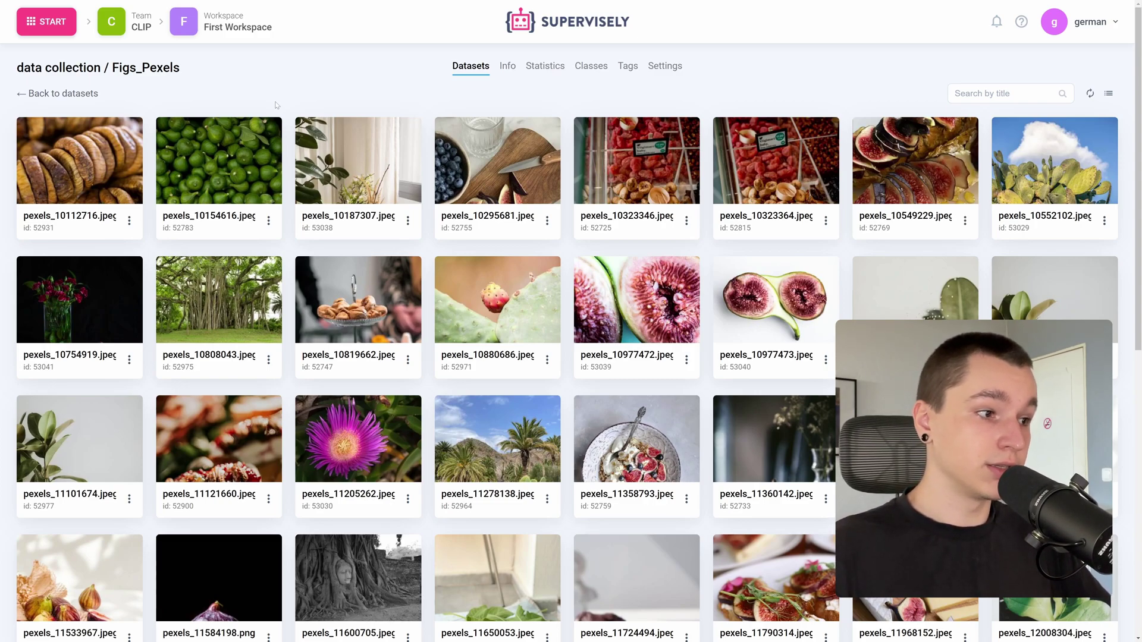
click(867, 288)
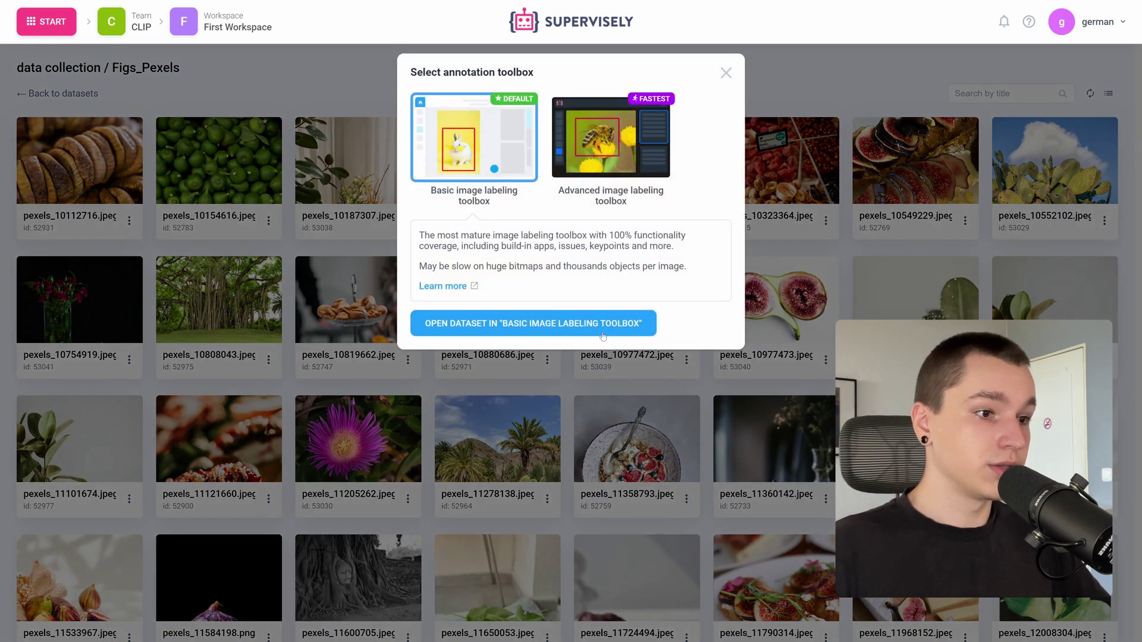
click(602, 329)
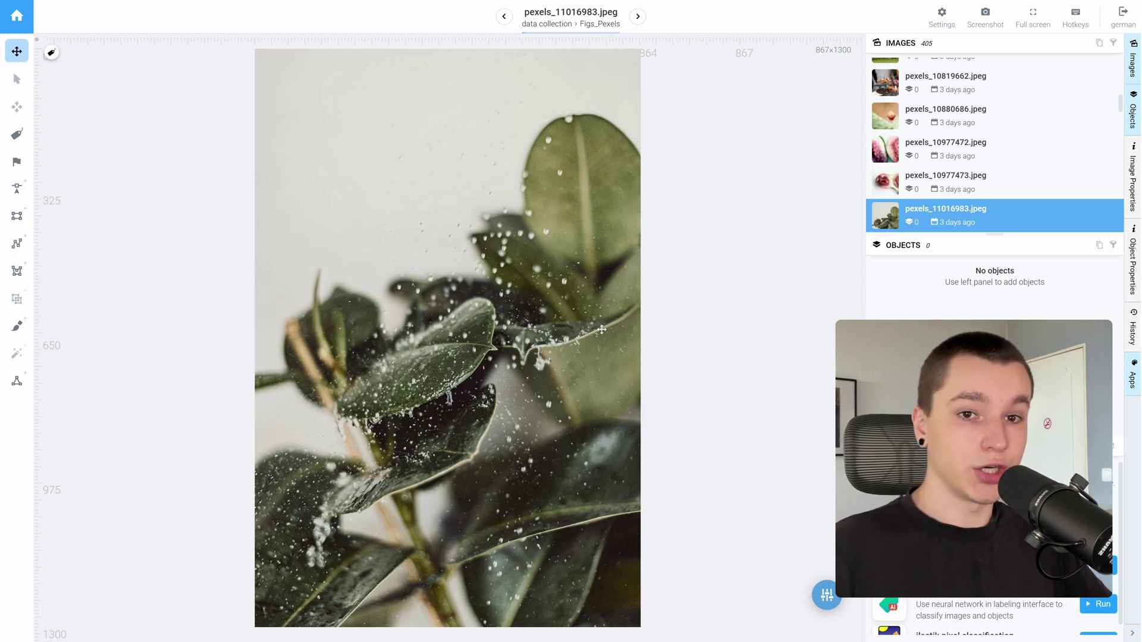
Go to the Neural networks apps and filter to CLASSIFICATION to find the CLIP filtering app
click(19, 23)
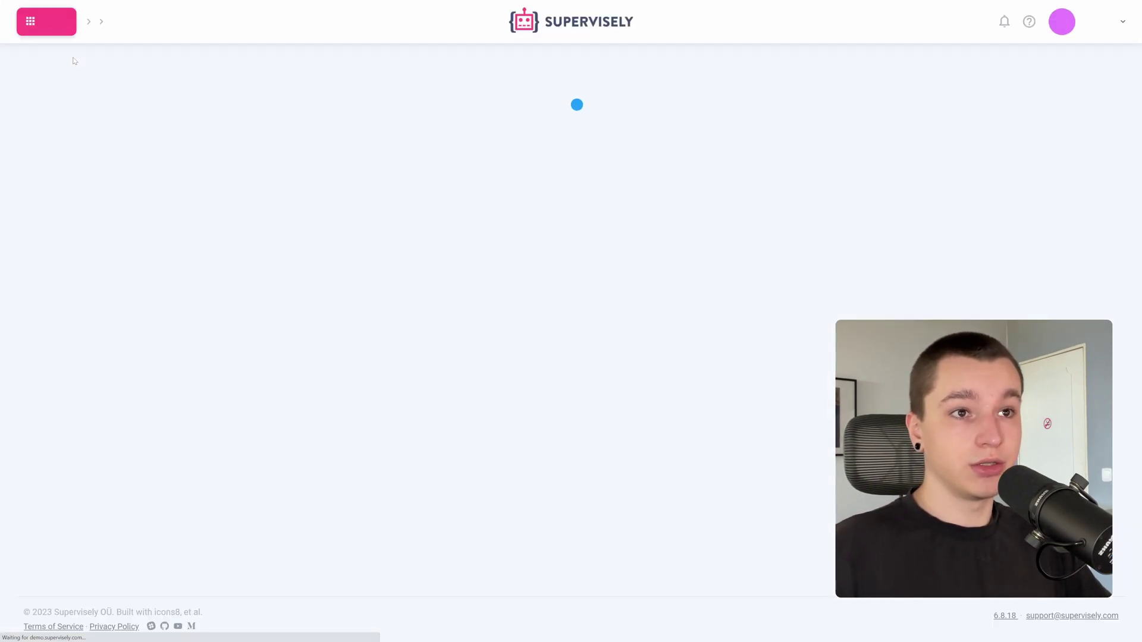
click(65, 25)
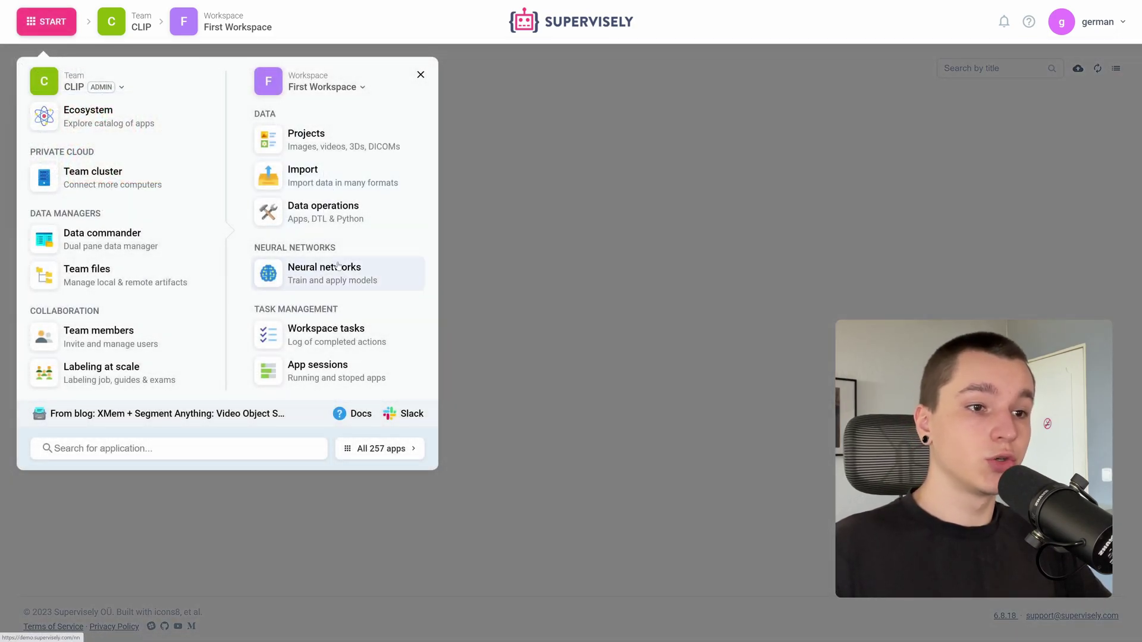
click(297, 271)
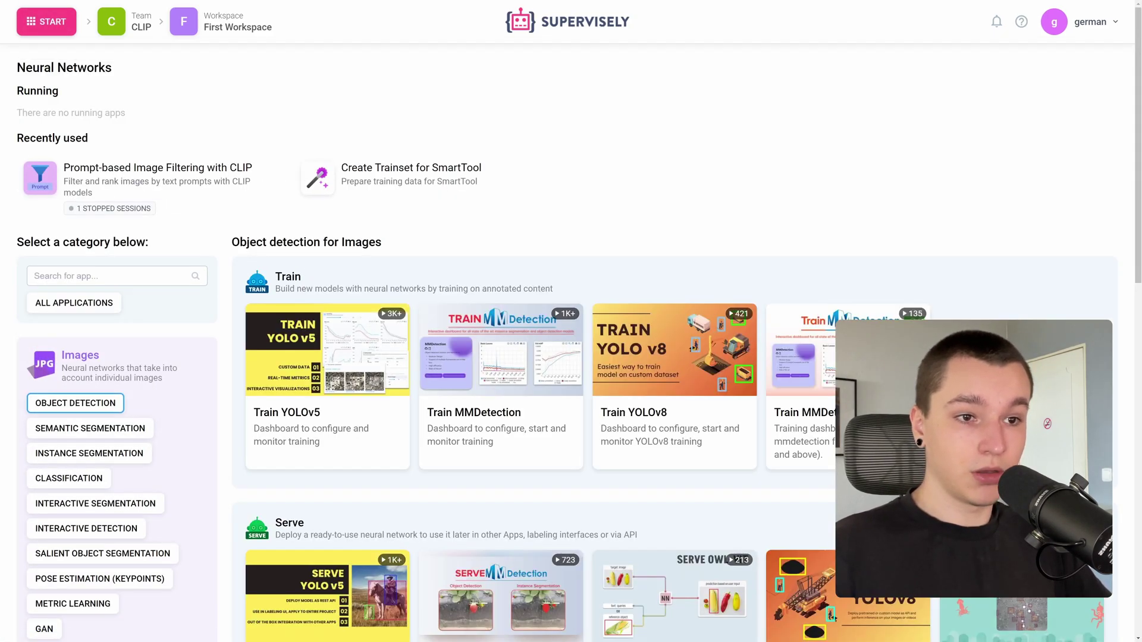
scroll(215, 245, down, 4)
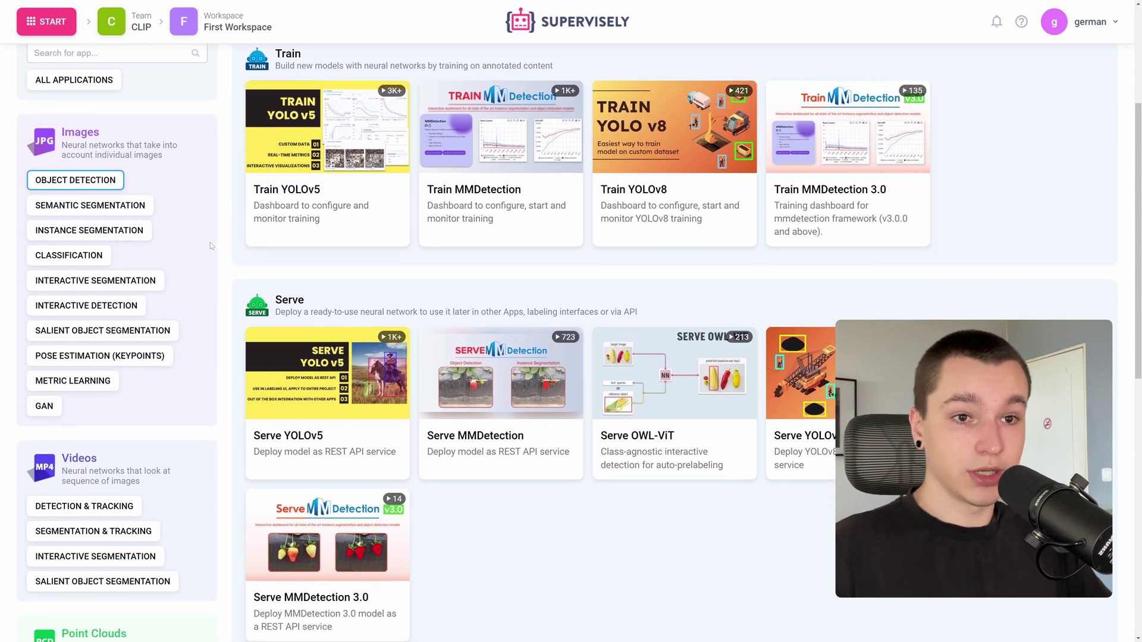
click(65, 260)
scroll(627, 296, down, 4)
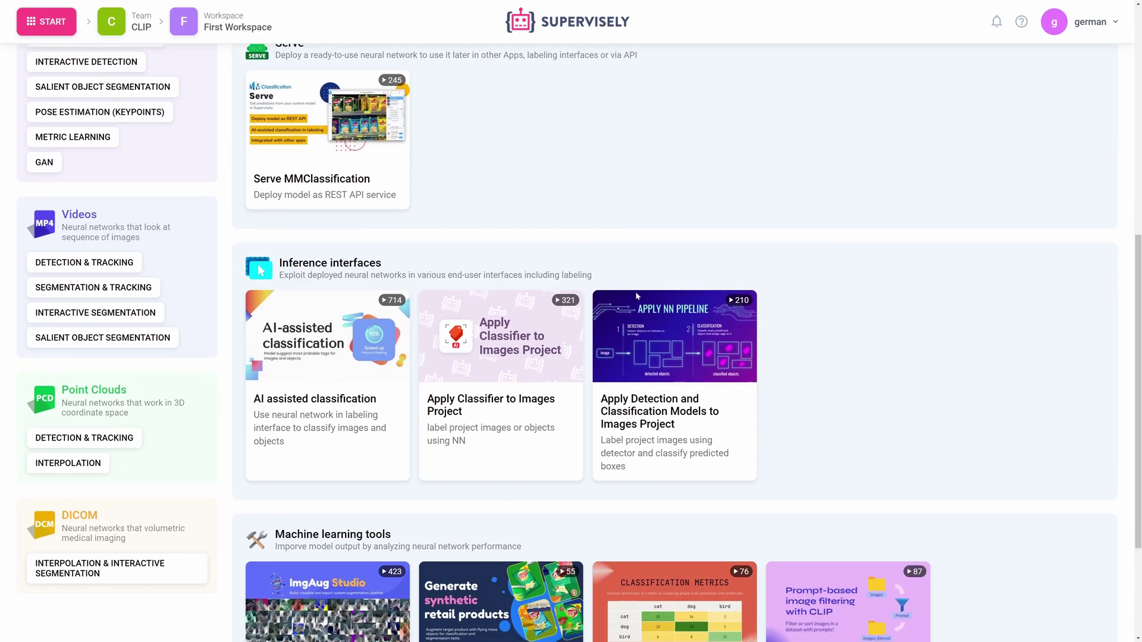
scroll(626, 295, down, 3)
mouse_move(812, 434)
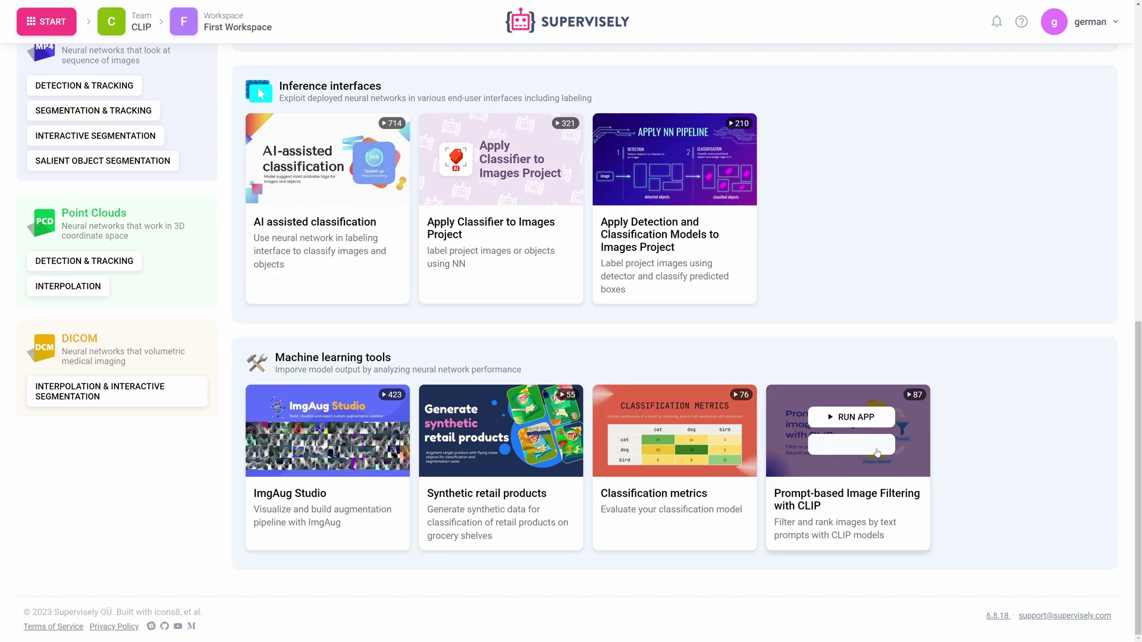
Run Prompt-based Image Filtering with CLIP on project data collection using the rtx a5000 agent
click(851, 417)
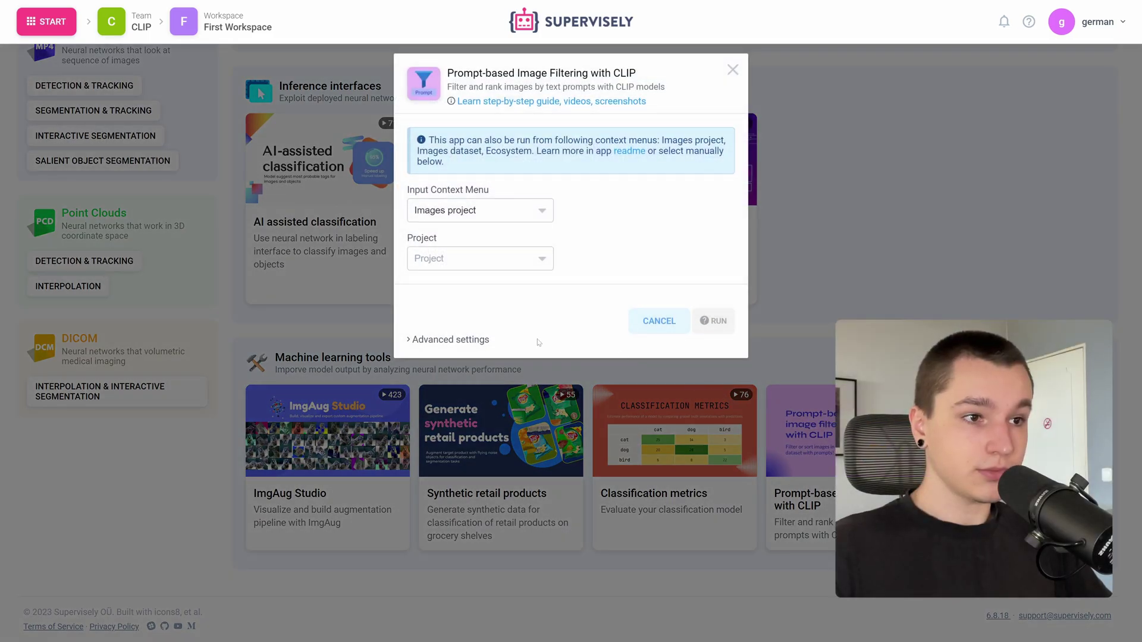
click(510, 269)
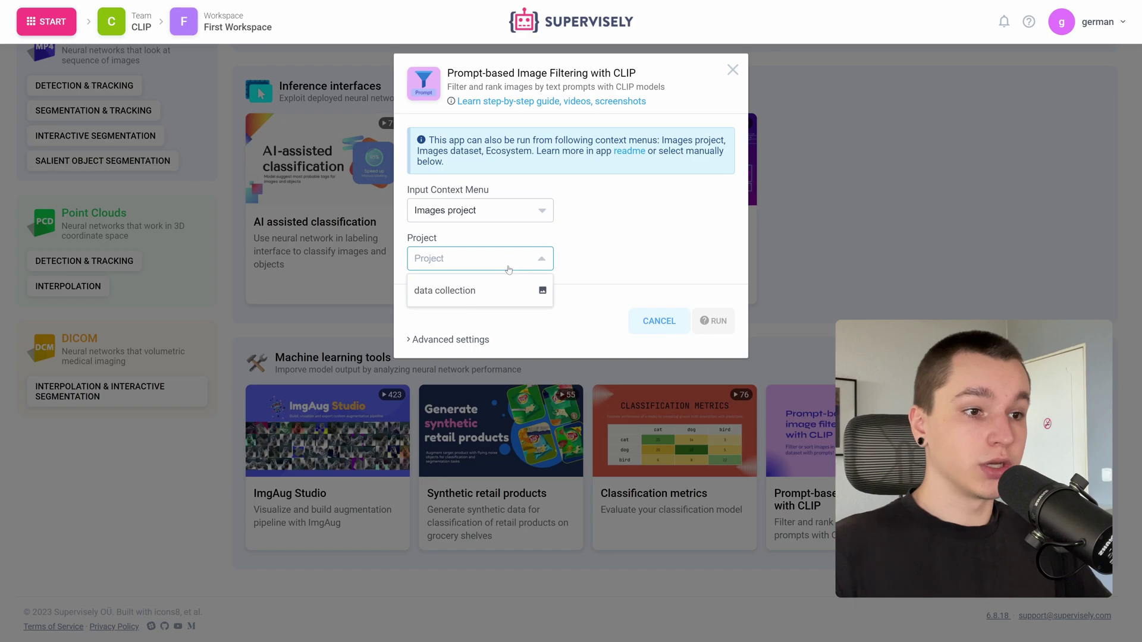
click(438, 297)
click(457, 340)
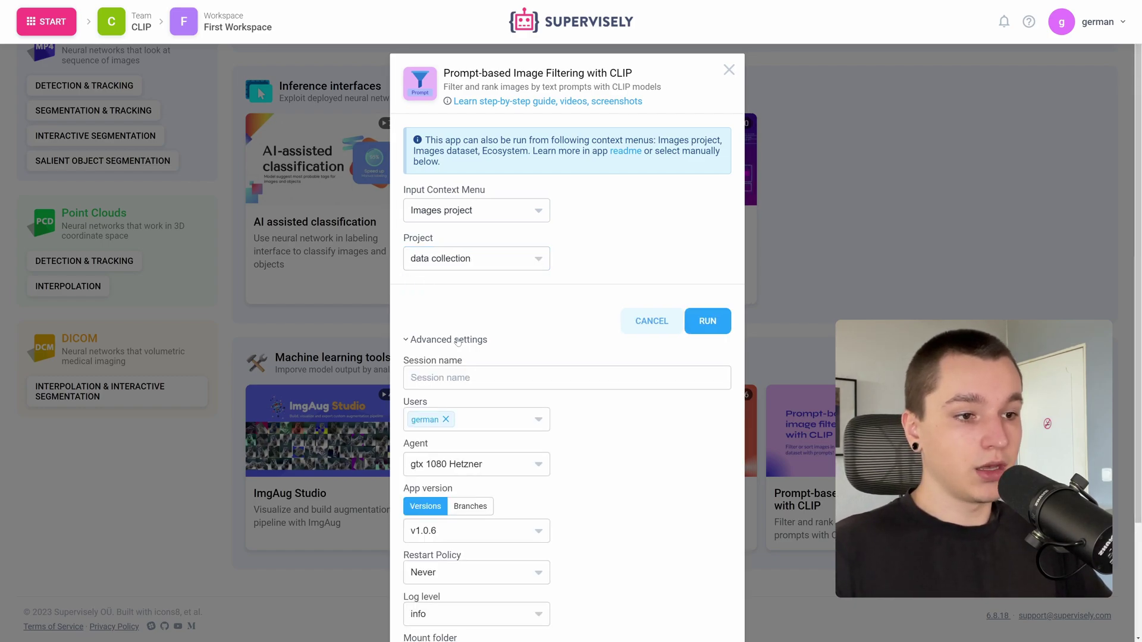
click(499, 466)
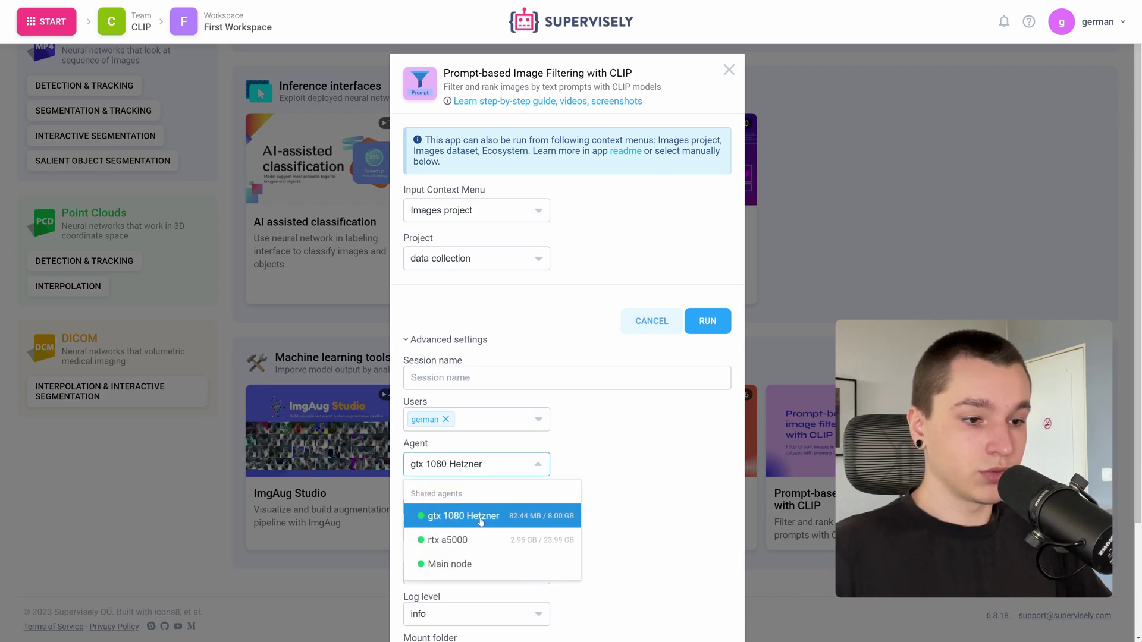
click(458, 541)
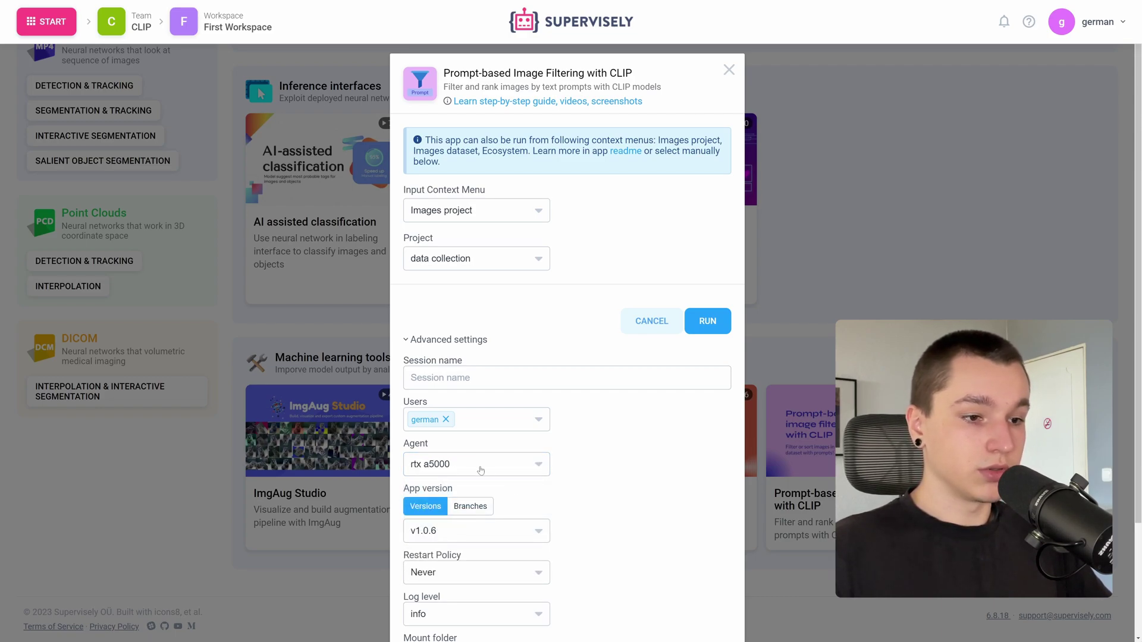
click(715, 321)
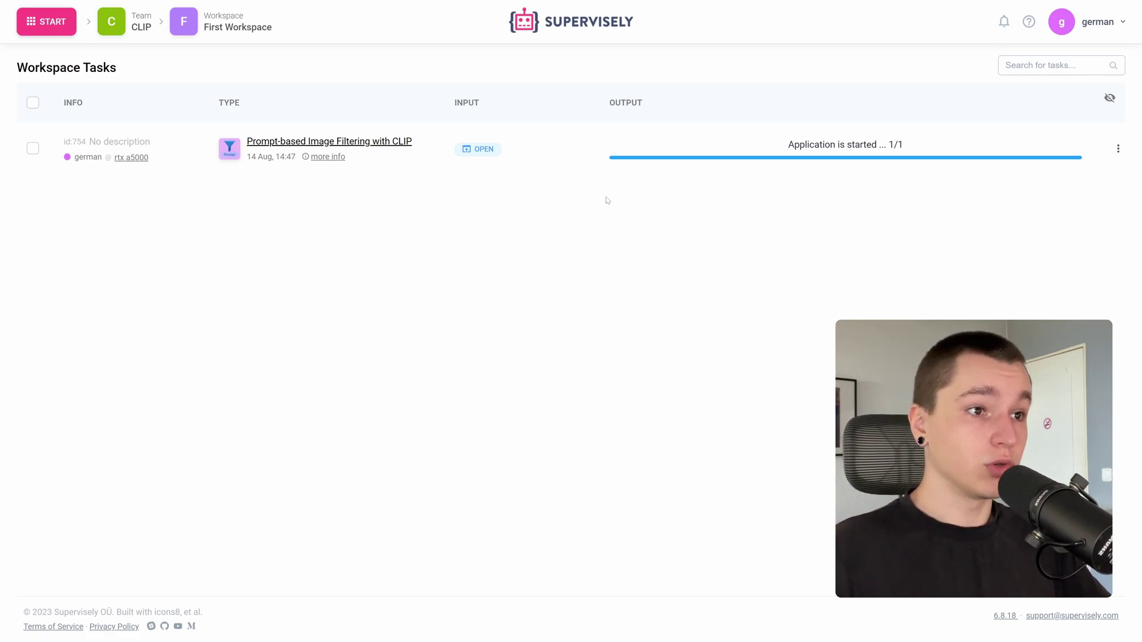
Open the running CLIP app and load the 405 Figs_Pexels images as input
click(478, 149)
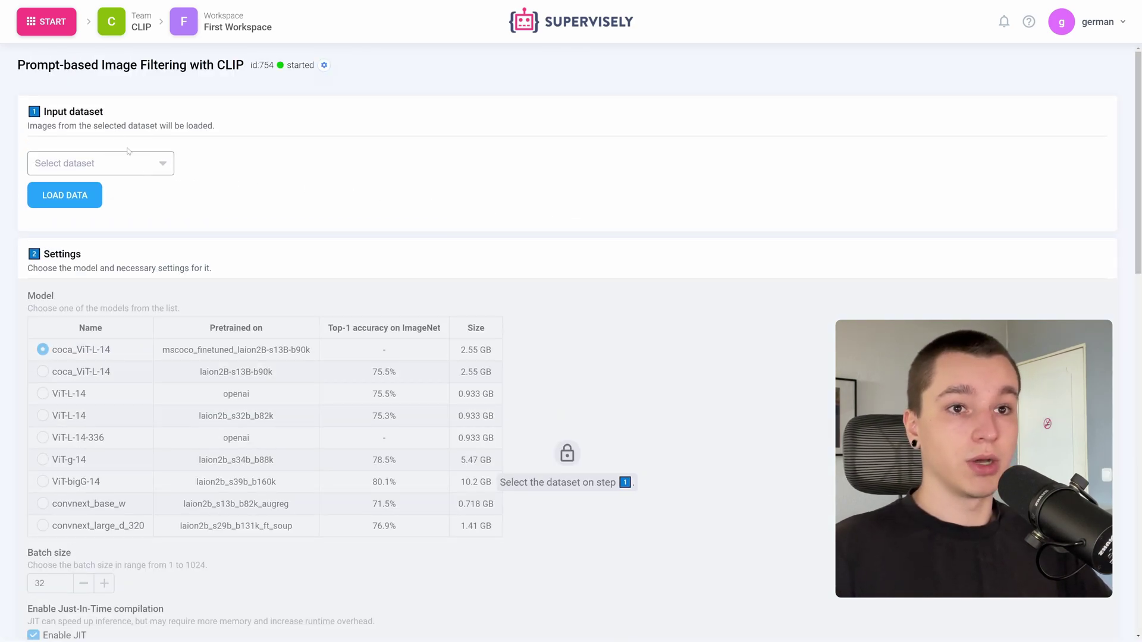
click(113, 170)
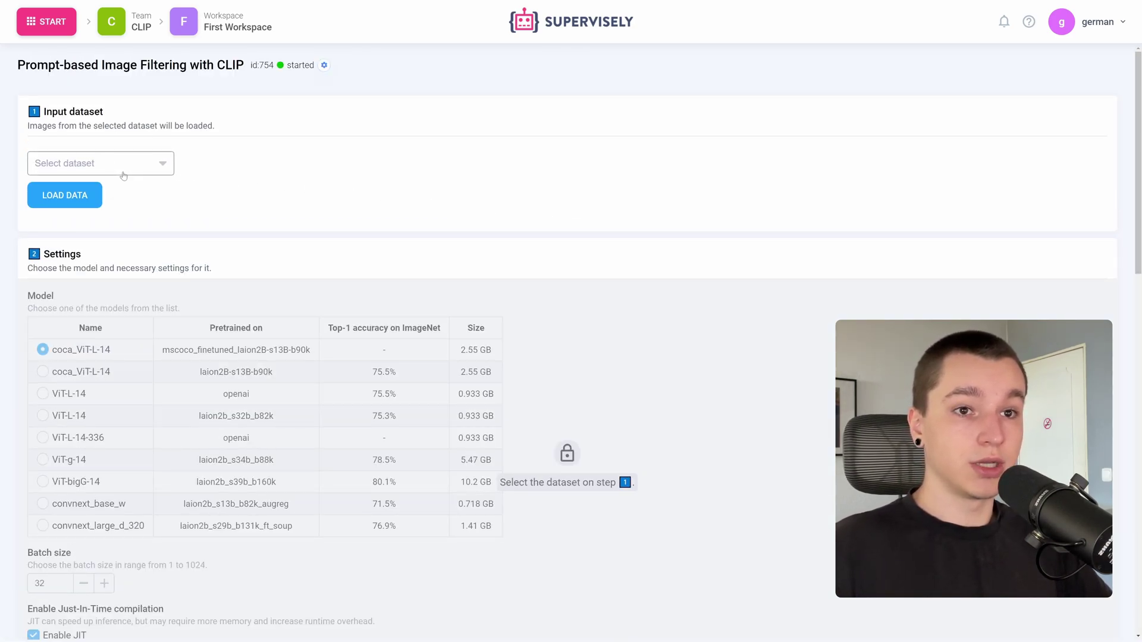
click(114, 195)
click(66, 196)
scroll(280, 217, down, 3)
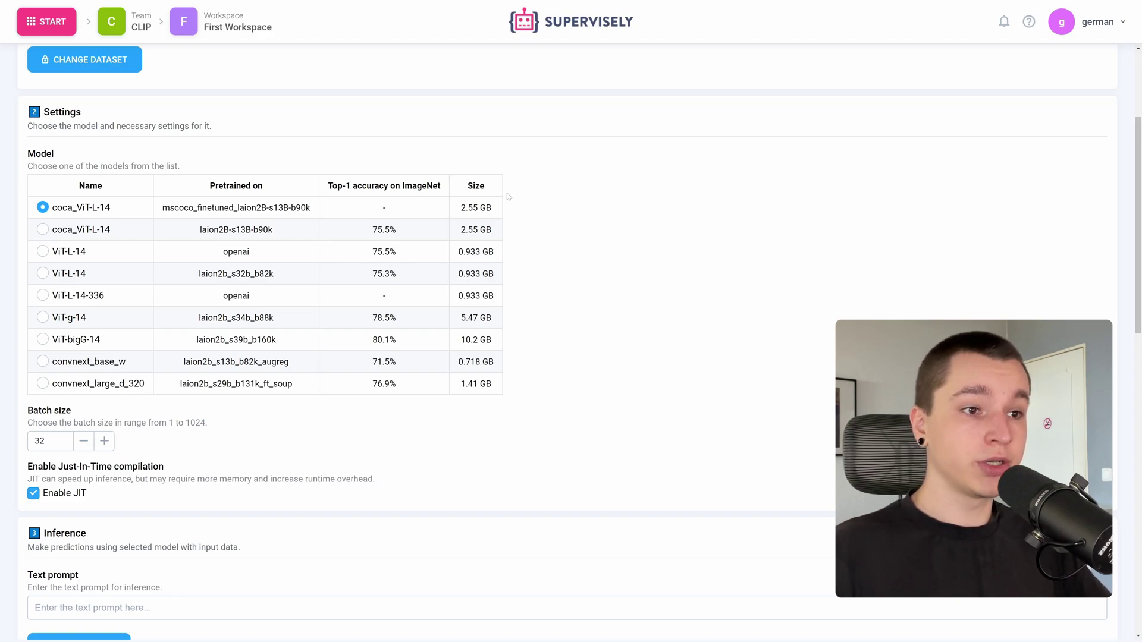
Select the ViT-L-14 (openai) model, keep batch size 32, and enable Just-In-Time compilation
click(42, 251)
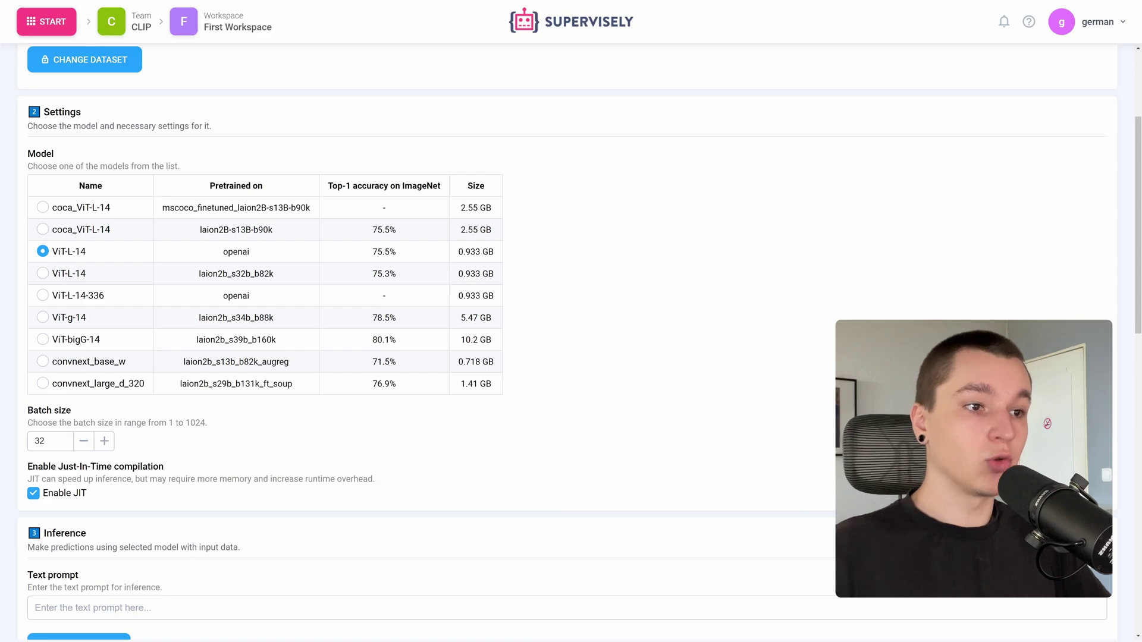
scroll(545, 245, down, 2)
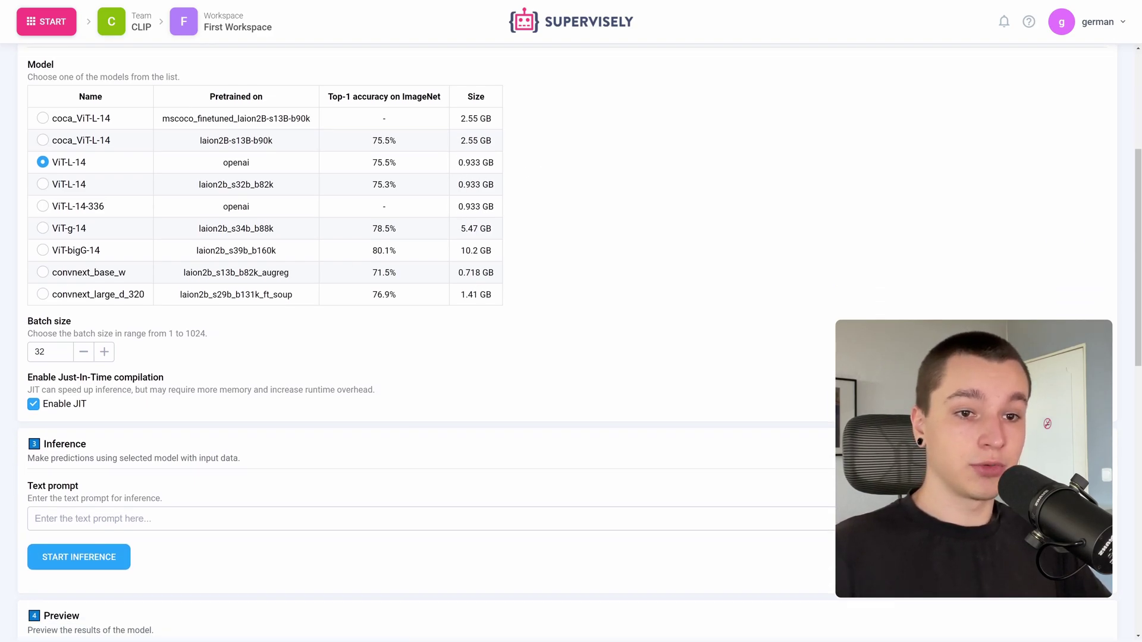
click(60, 352)
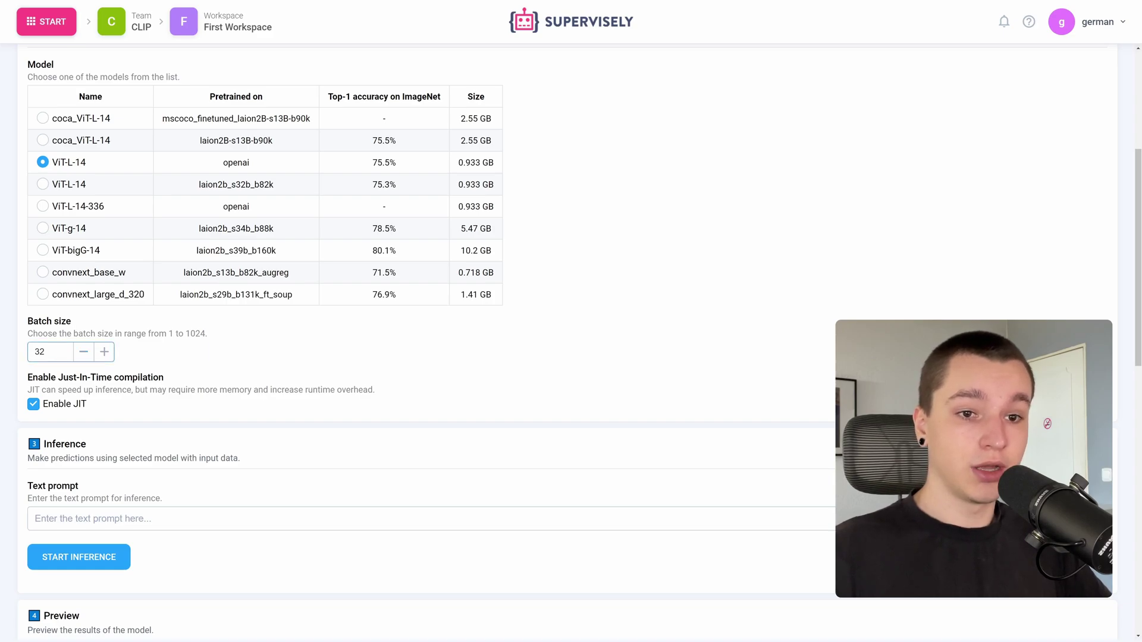
scroll(85, 356, down, 2)
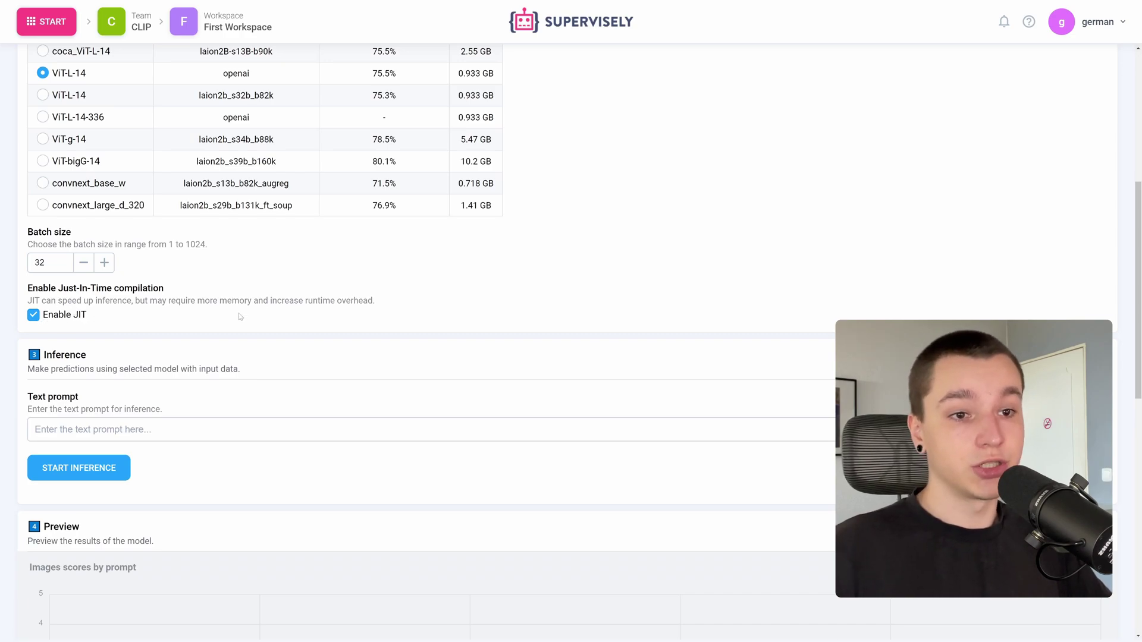
scroll(181, 307, down, 2)
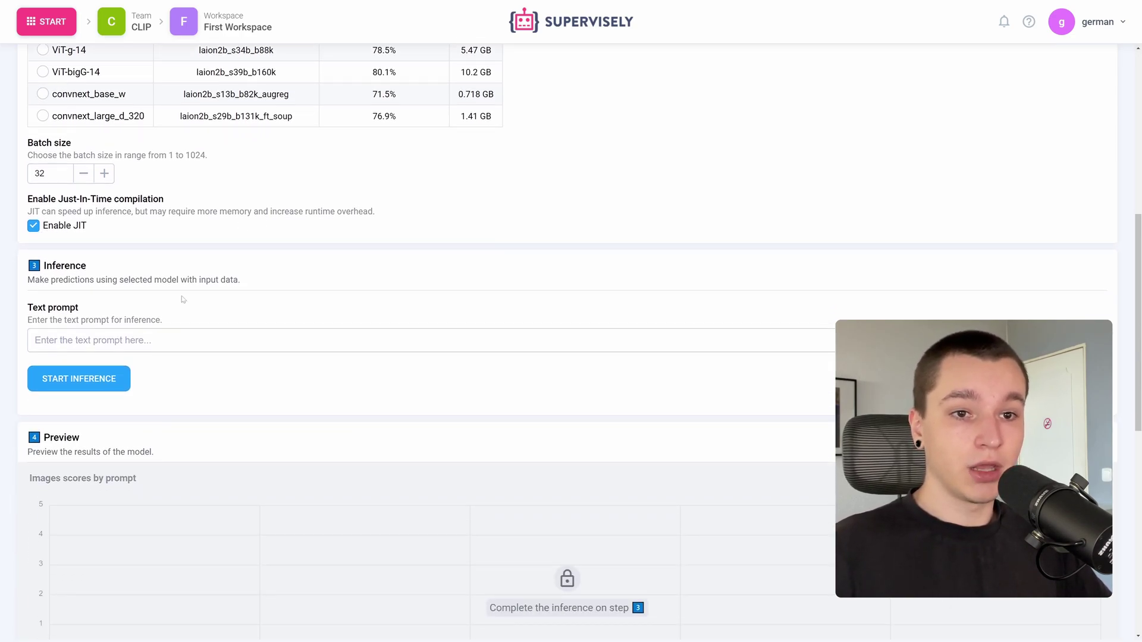
scroll(180, 238, down, 2)
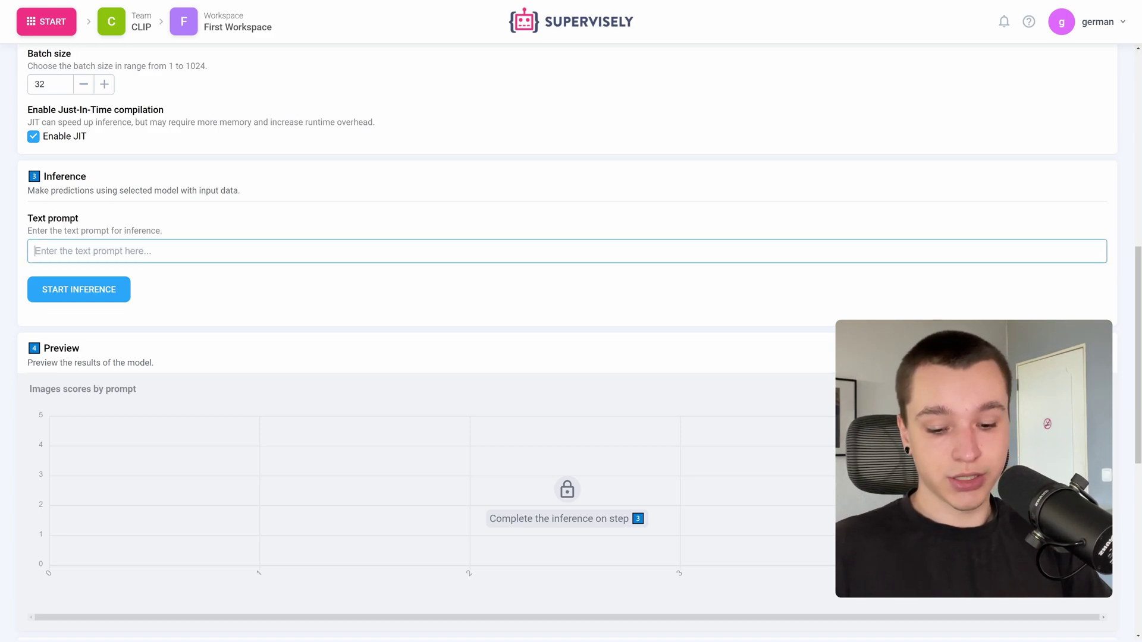
Score all 405 images against the text prompt 'figs'
text(figs)
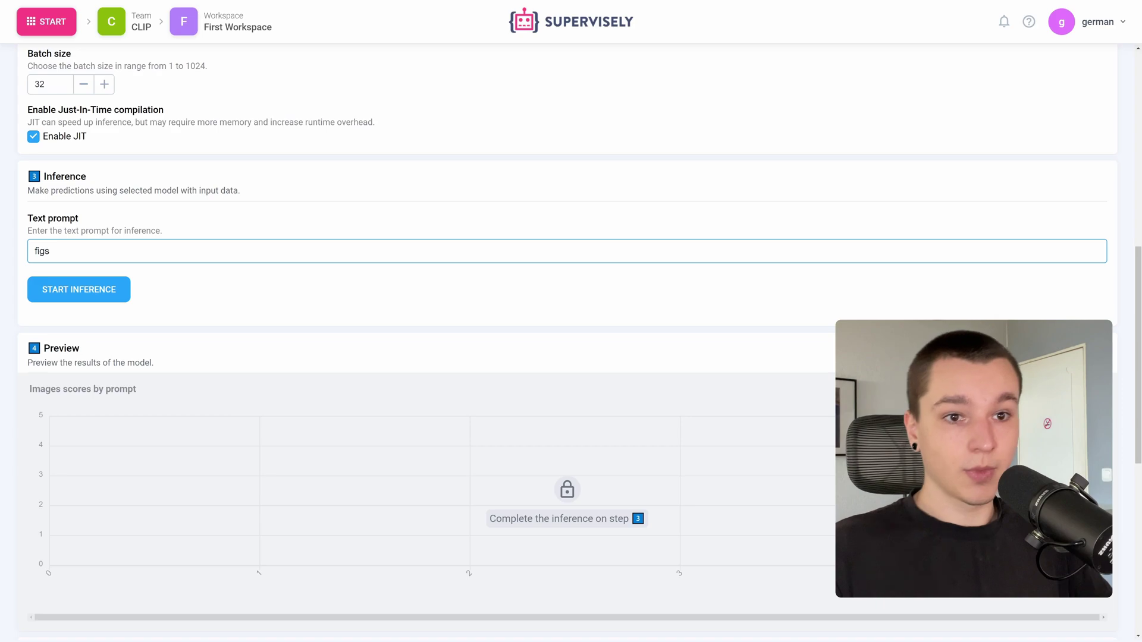
click(68, 292)
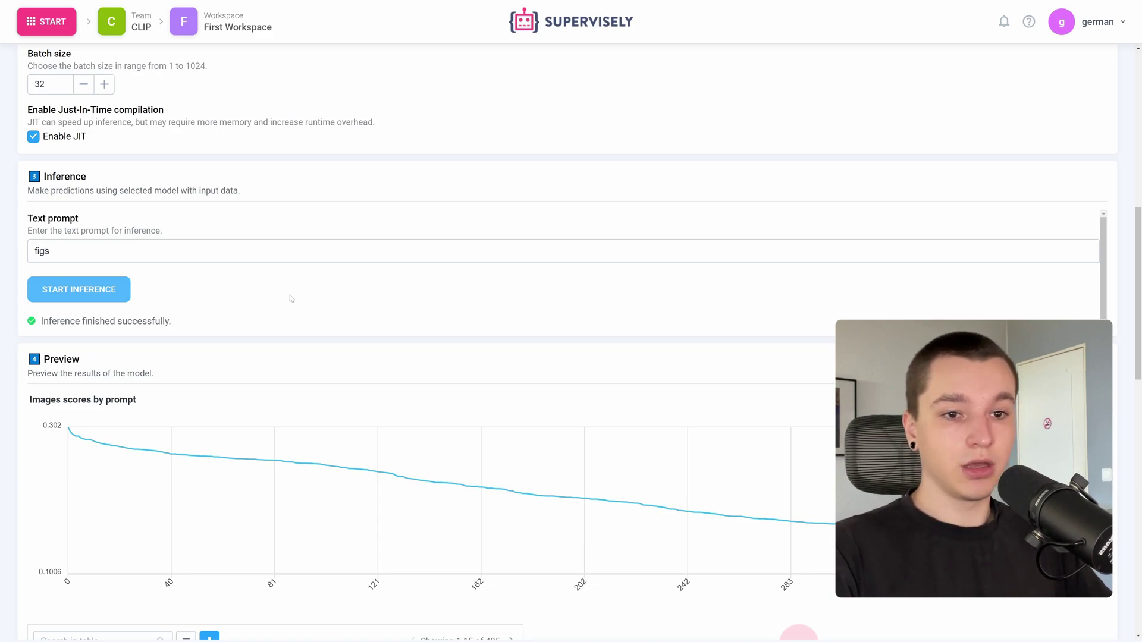
scroll(245, 290, down, 1)
scroll(246, 291, down, 3)
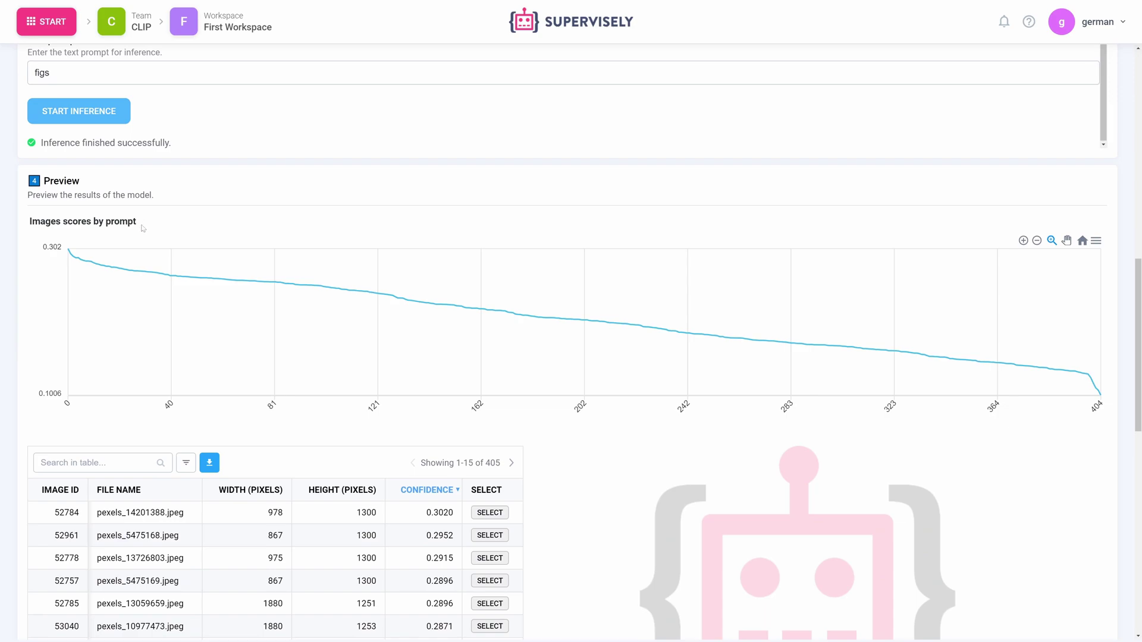
scroll(143, 226, down, 1)
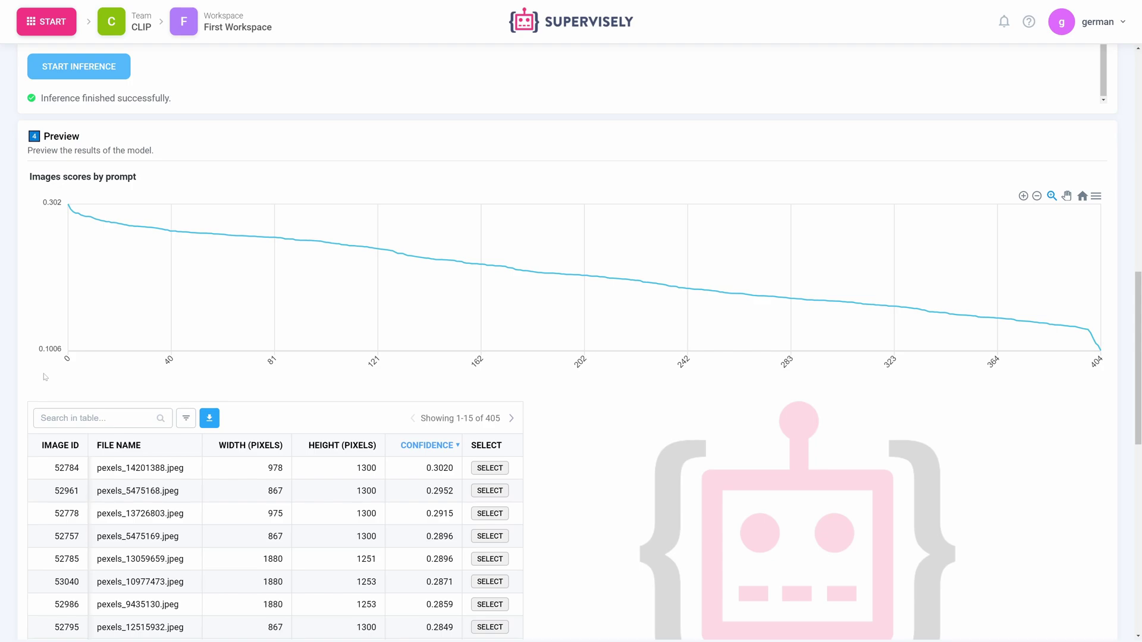
scroll(46, 377, down, 3)
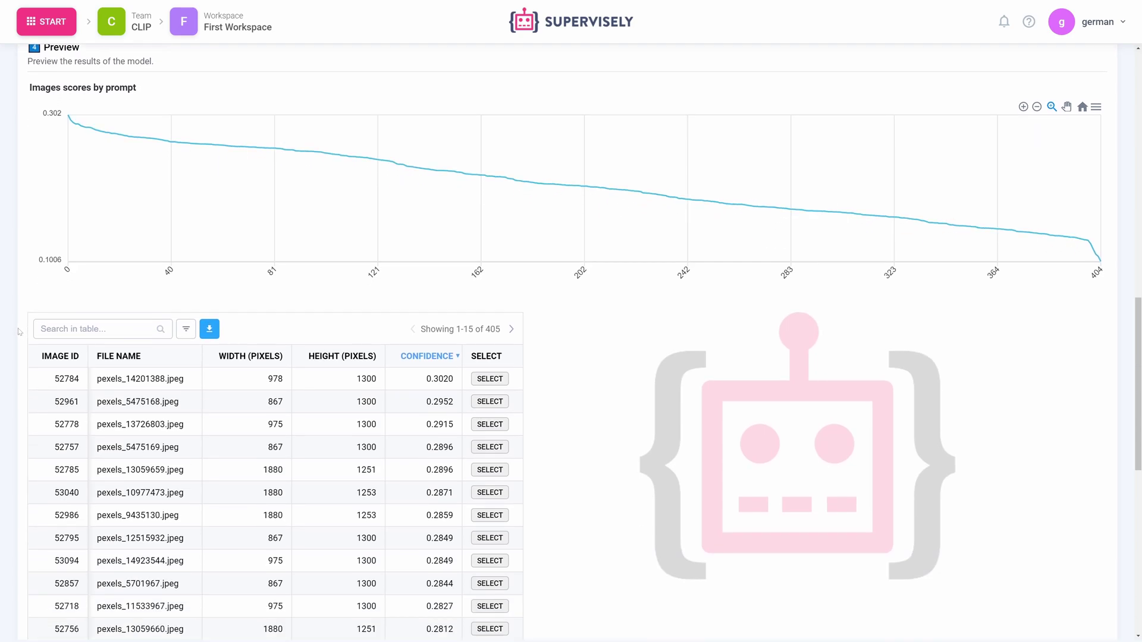
scroll(16, 289, down, 1)
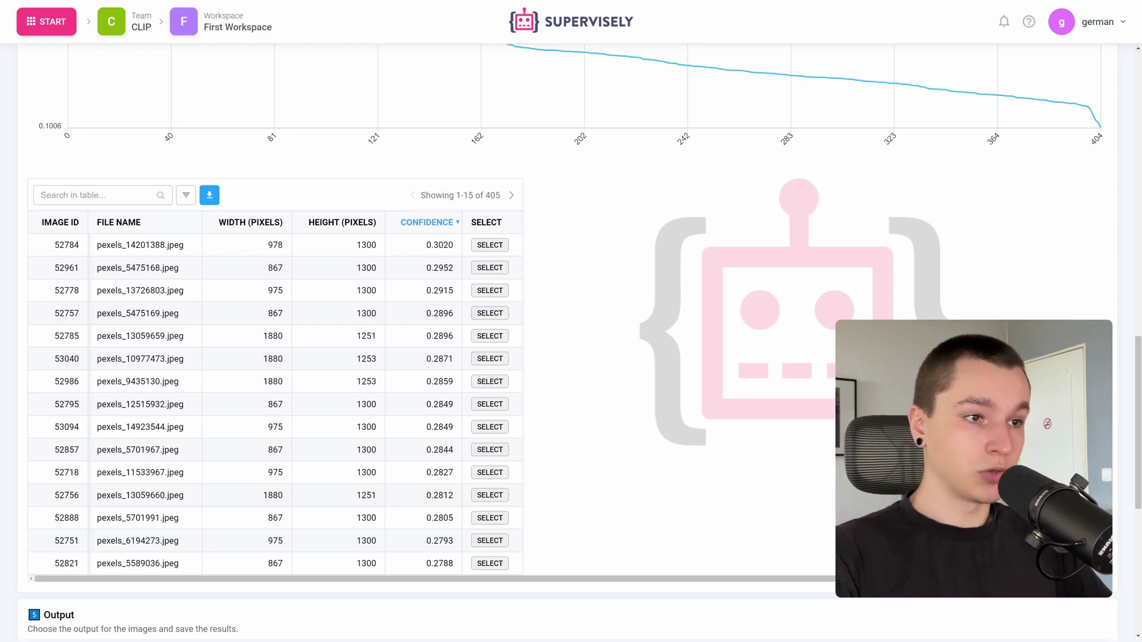
Preview the top-ranked green figs image with confidence 0.3020
click(491, 247)
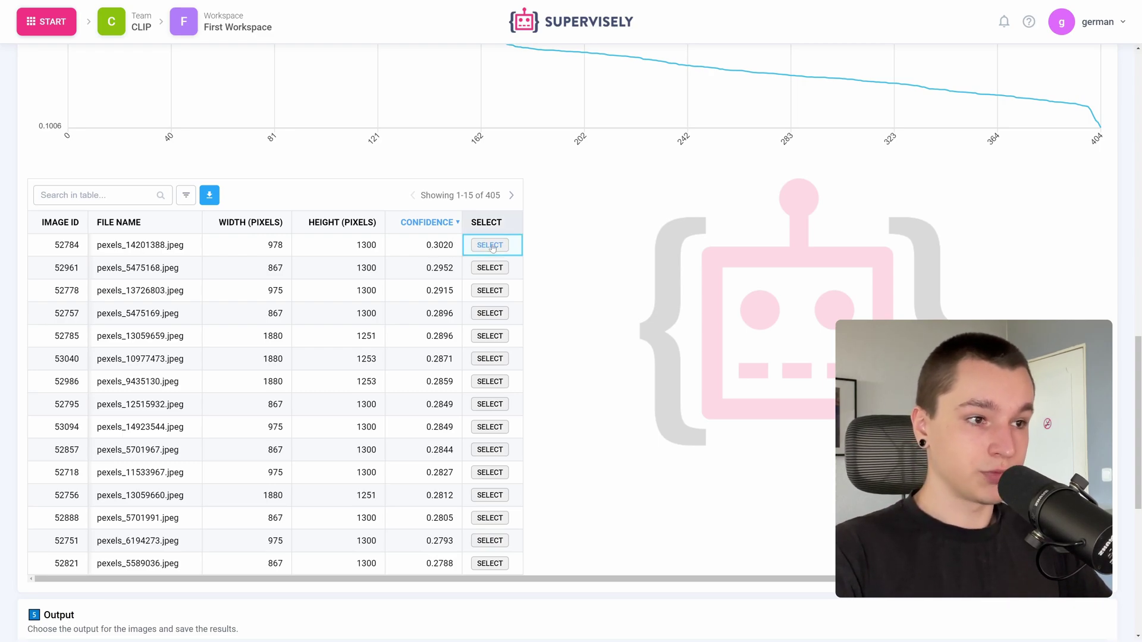
scroll(562, 242, down, 4)
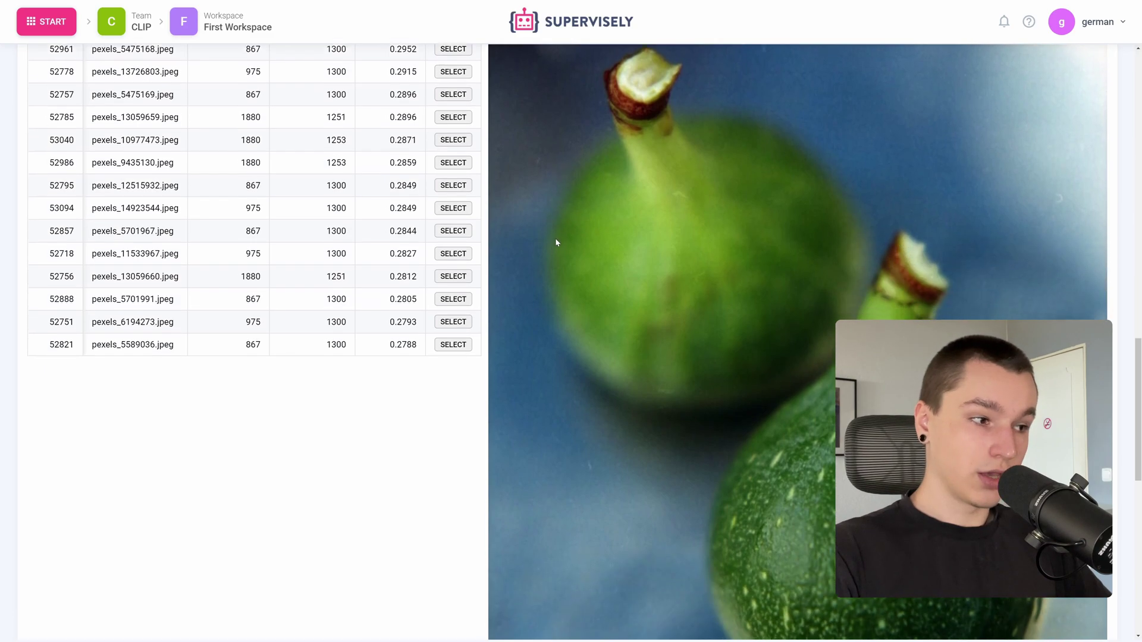
scroll(552, 241, down, 2)
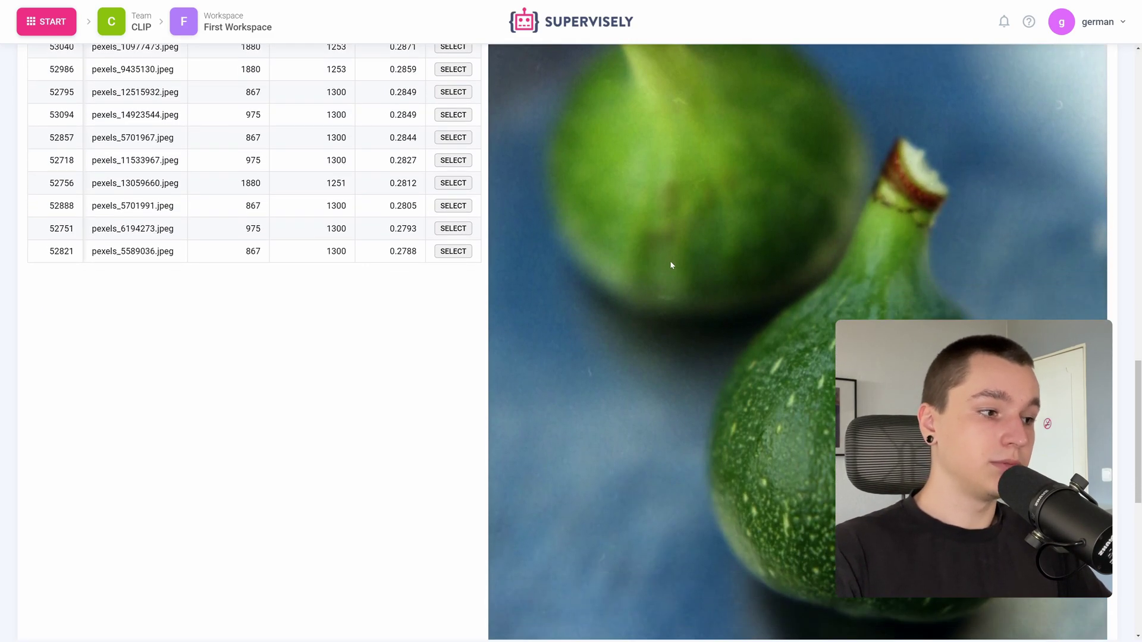
scroll(678, 326, down, 1)
scroll(595, 298, up, 5)
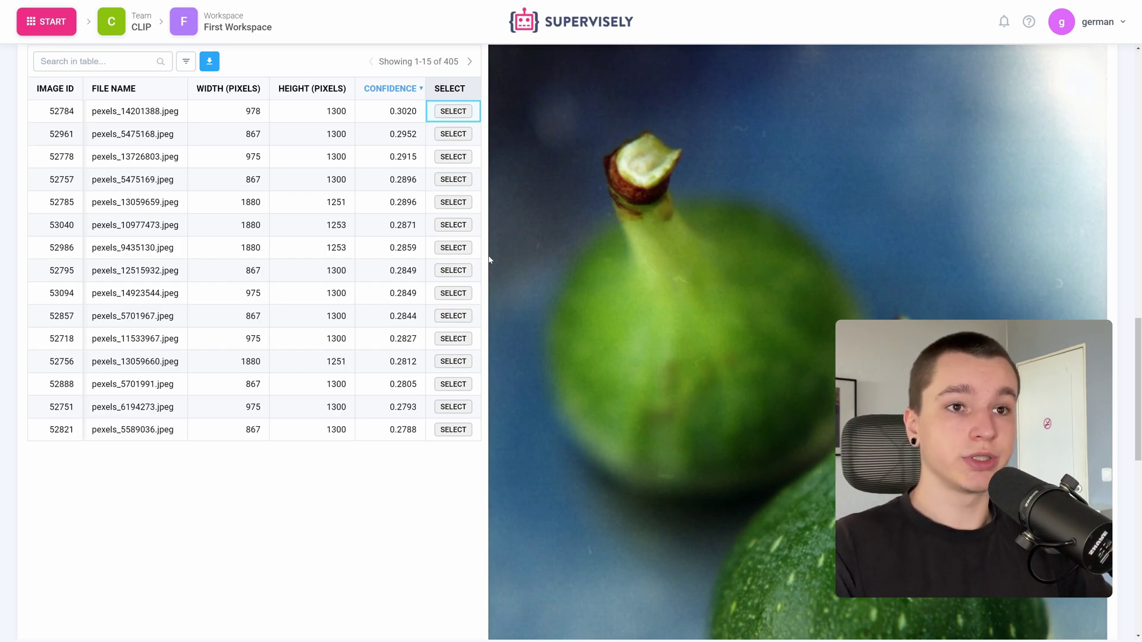
Page to rows 346–360 and preview the plant photo scoring 0.1499
click(470, 61)
click(470, 62)
click(470, 61)
click(470, 62)
click(470, 62)
click(470, 62)
click(470, 62)
click(470, 62)
click(470, 61)
click(470, 62)
click(470, 62)
click(470, 62)
click(470, 62)
click(470, 62)
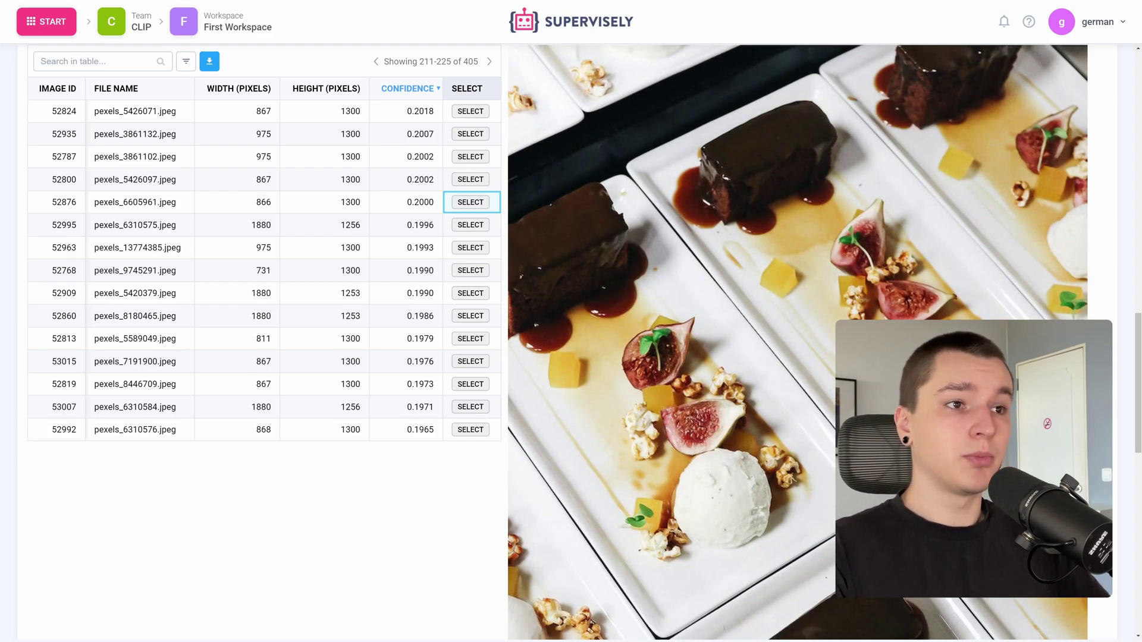
double_click(489, 61)
double_click(489, 62)
double_click(490, 61)
double_click(490, 61)
double_click(489, 61)
click(376, 62)
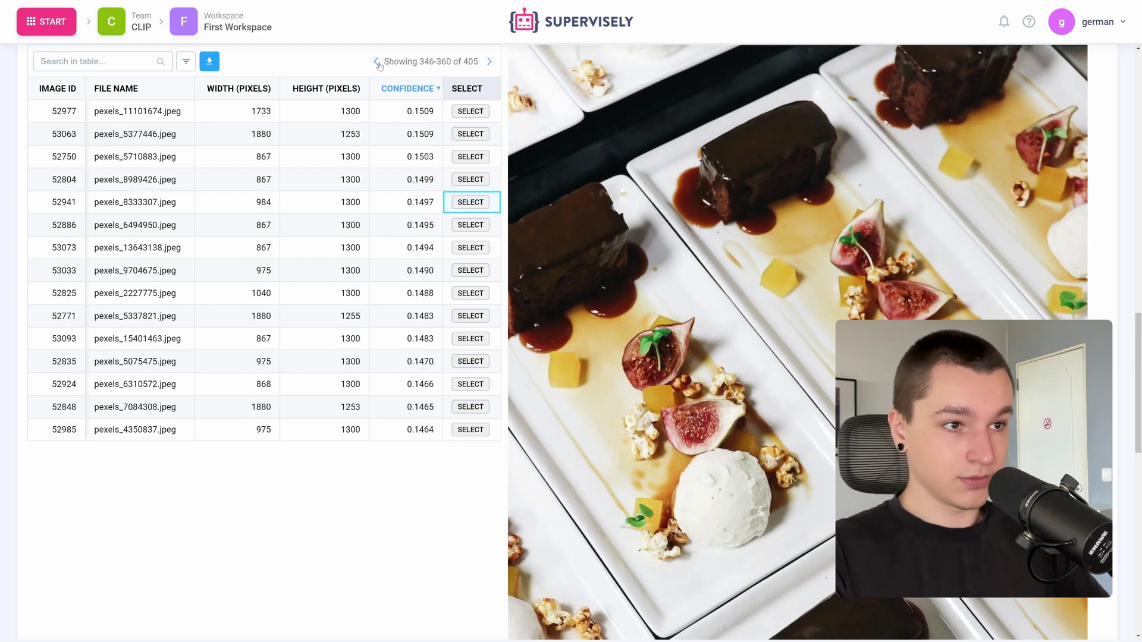
click(470, 179)
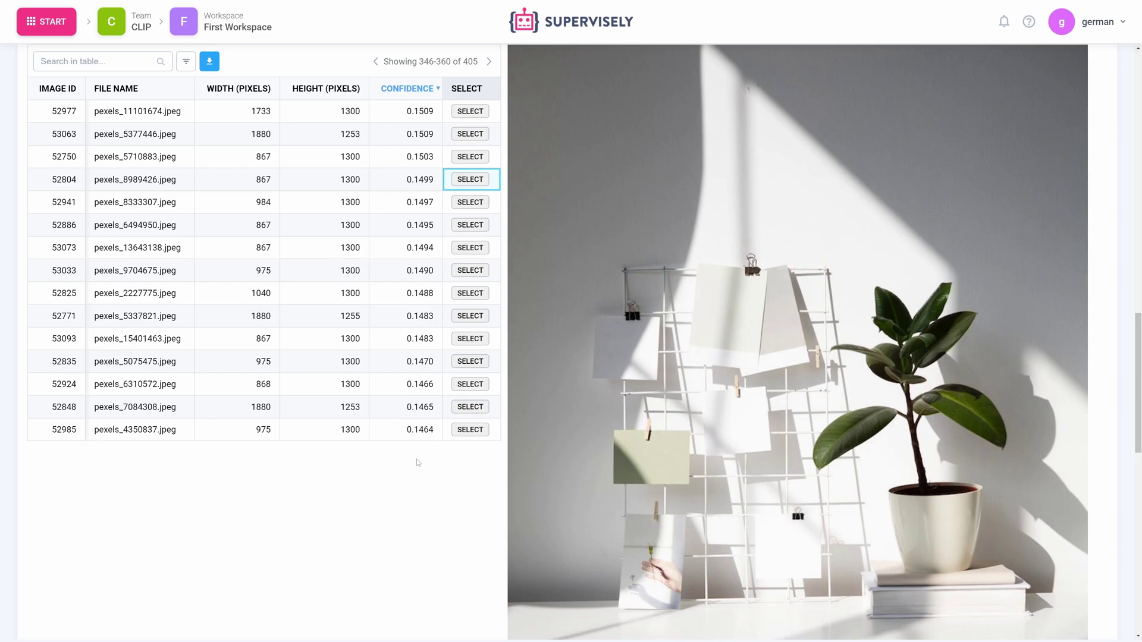
Page back toward higher scores and preview the almond image scoring 0.1699
click(376, 62)
click(376, 62)
click(375, 62)
click(376, 62)
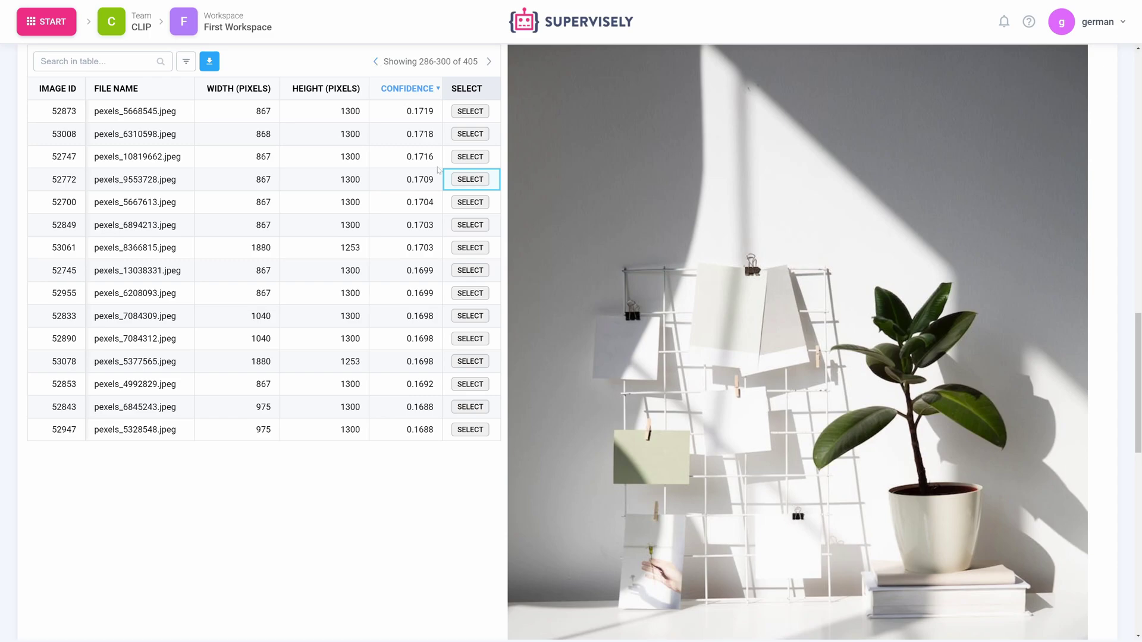
click(466, 270)
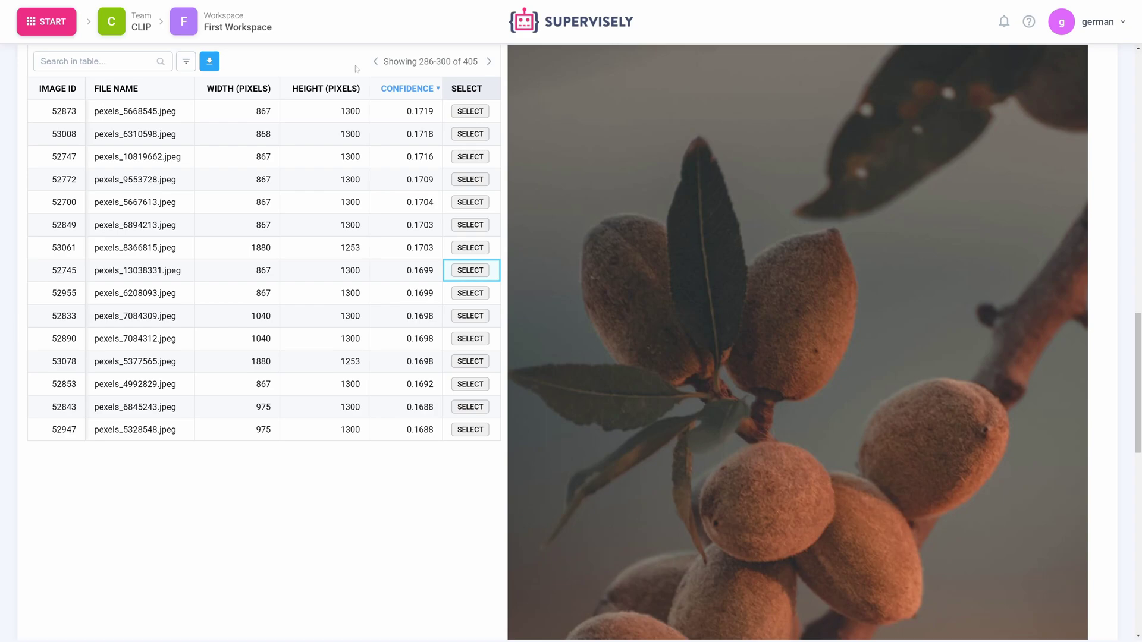
Move to rows 256–270 and preview the wine-and-figs photo scoring 0.1799
click(375, 61)
click(375, 61)
click(376, 61)
click(376, 62)
click(490, 63)
click(490, 63)
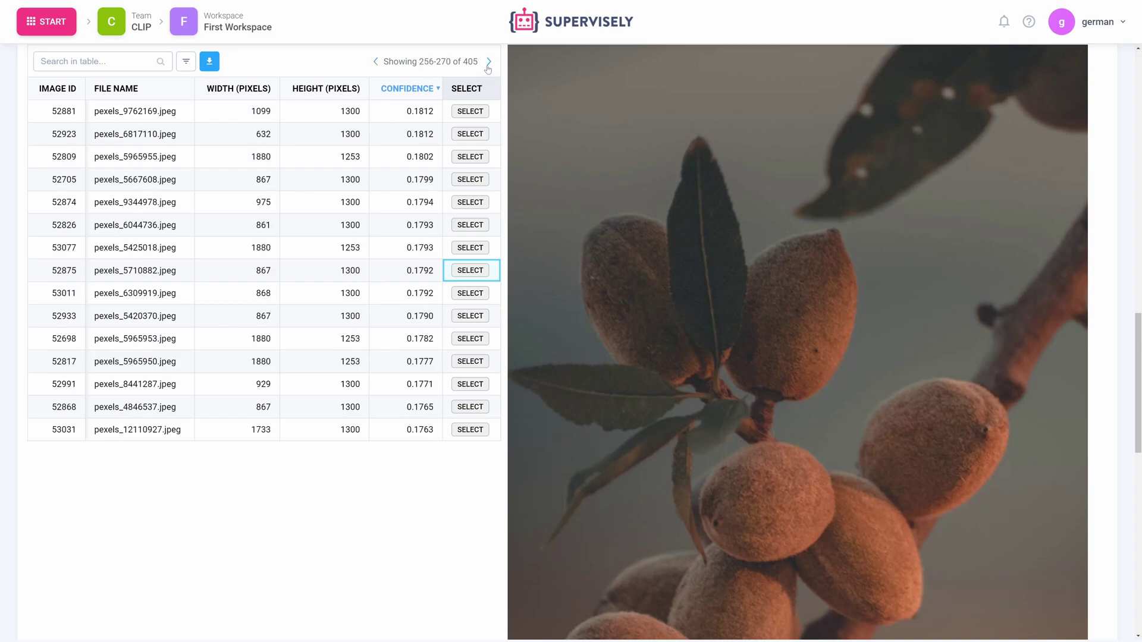
click(467, 179)
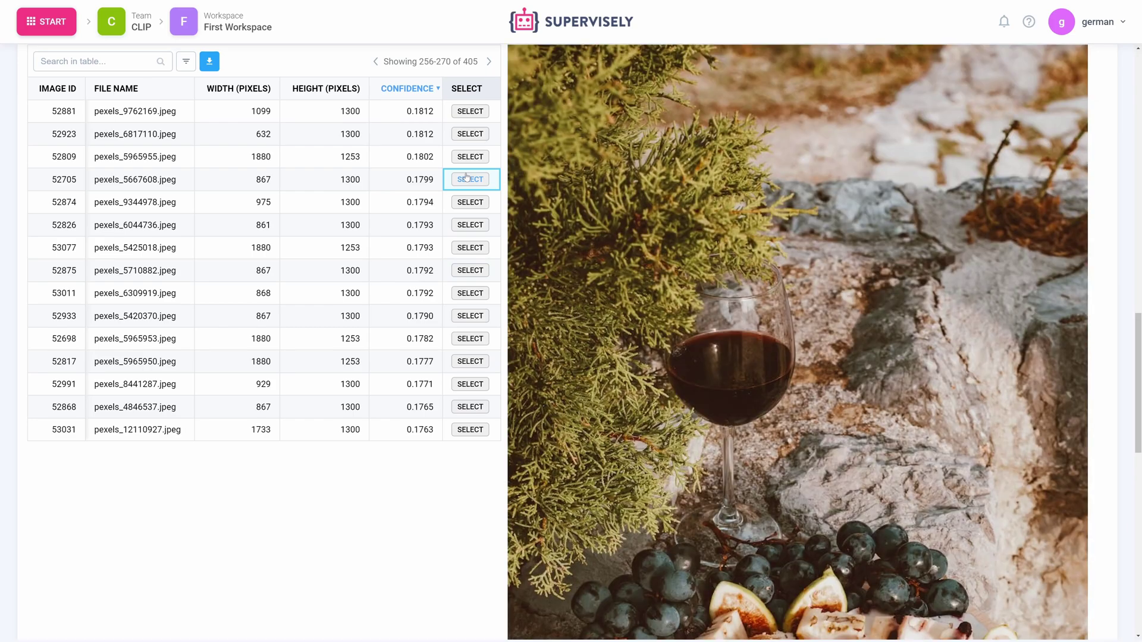
scroll(475, 267, down, 4)
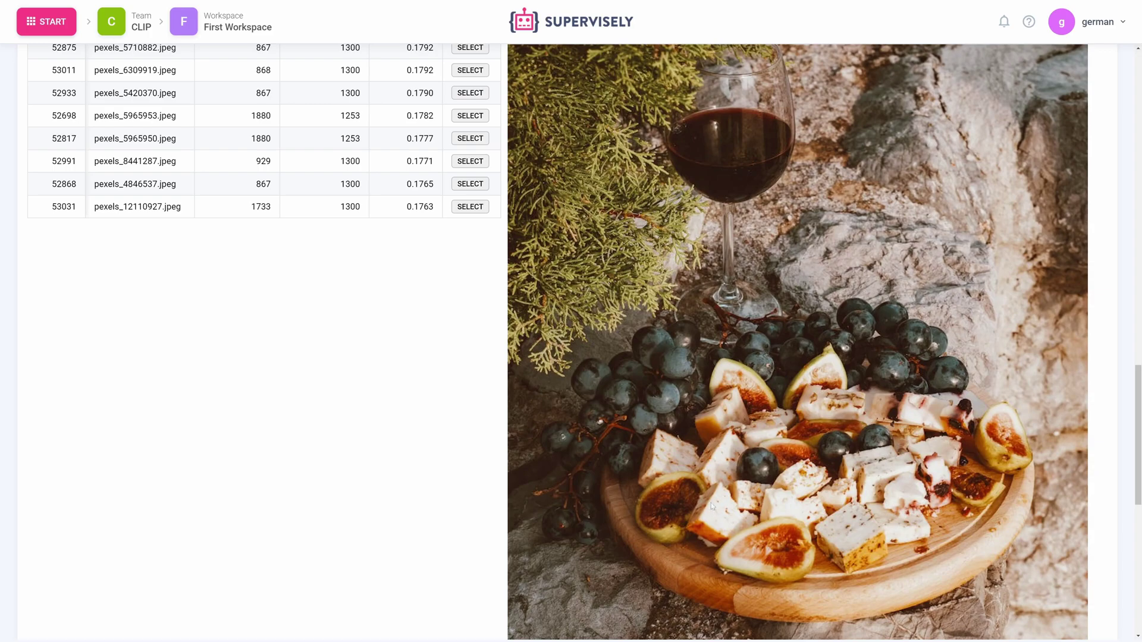
scroll(398, 382, up, 4)
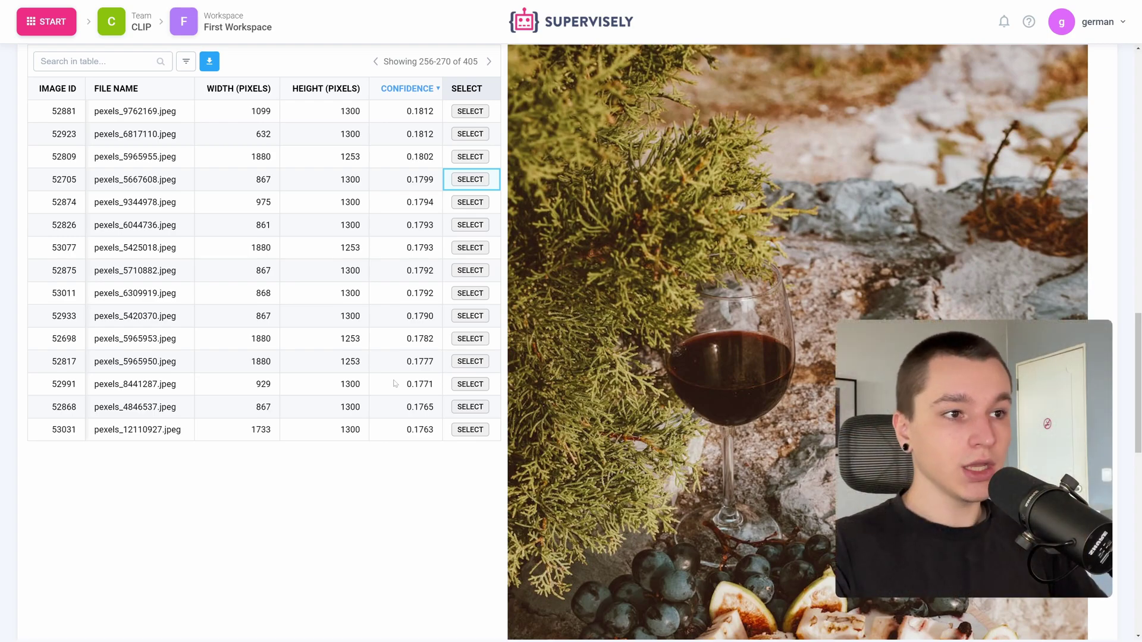
Enable Filter images with threshold 0.18, keeping images above it
scroll(394, 375, down, 7)
scroll(393, 356, down, 4)
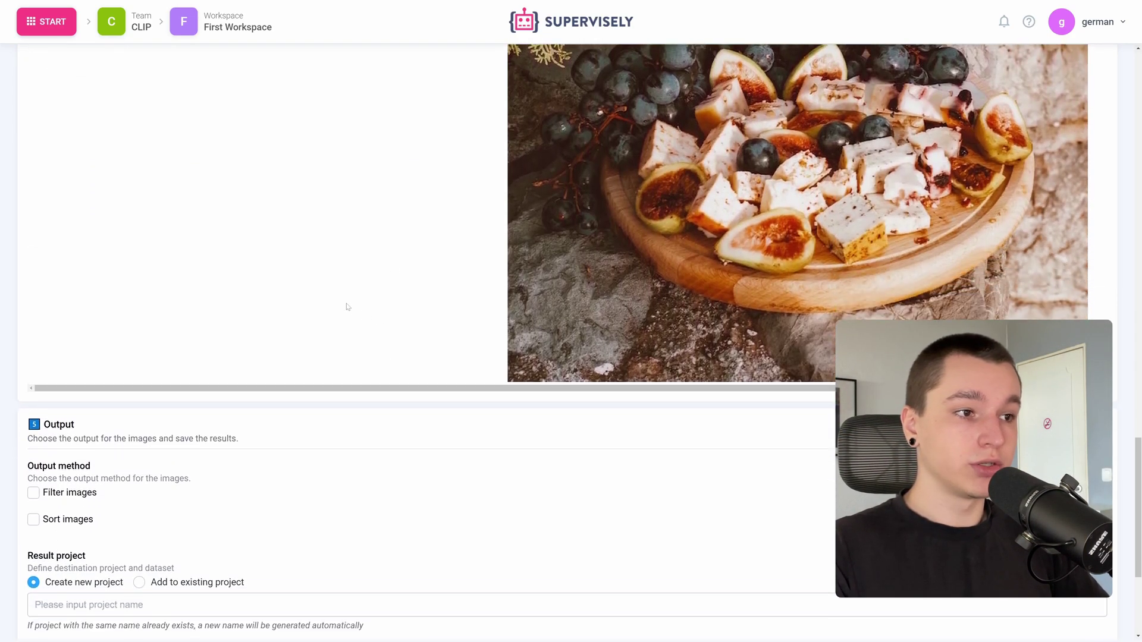
scroll(36, 259, down, 2)
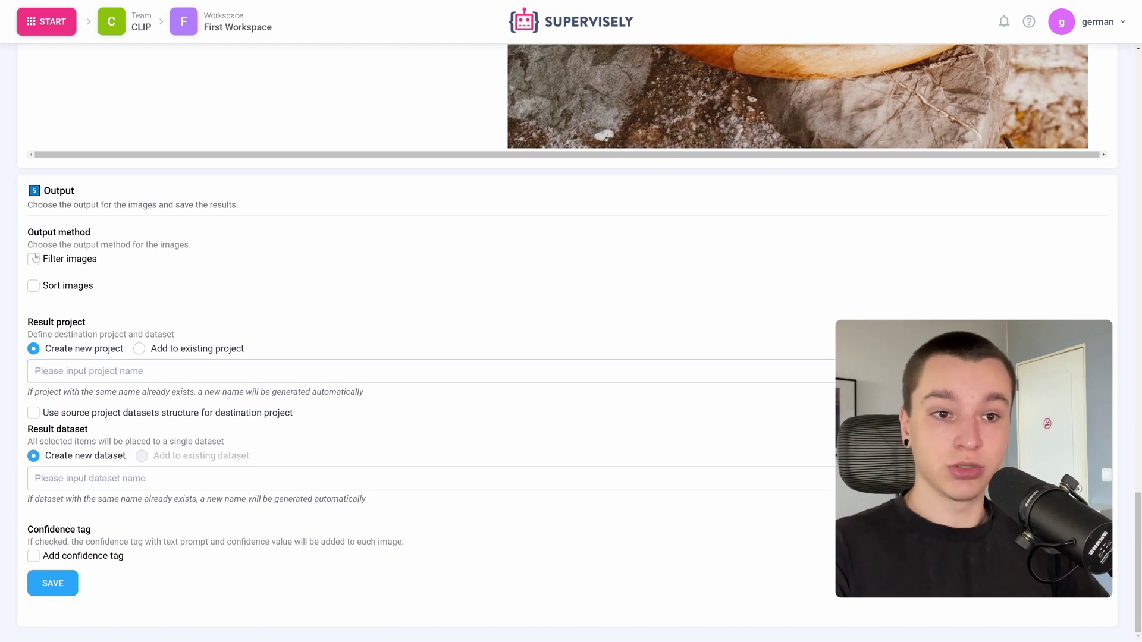
click(36, 261)
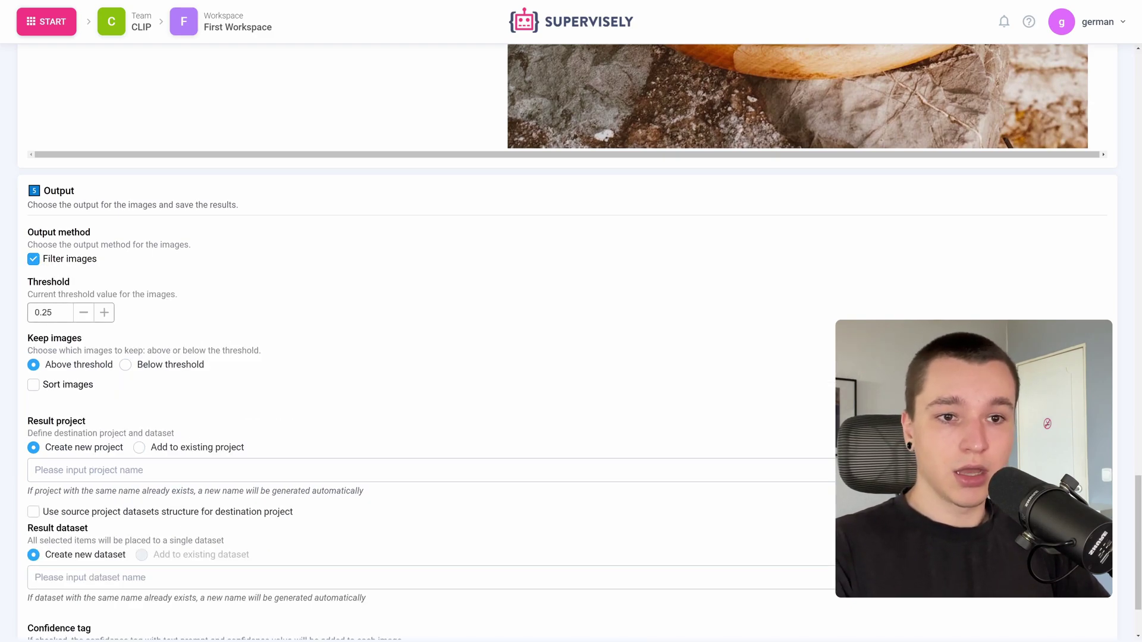
double_click(47, 312)
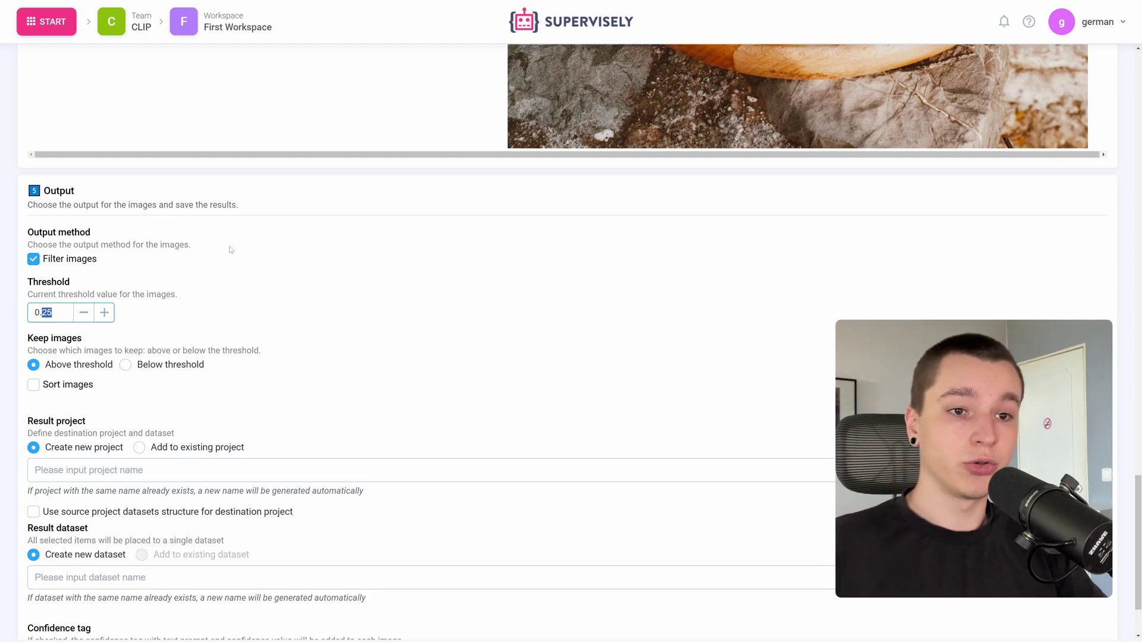
text(18)
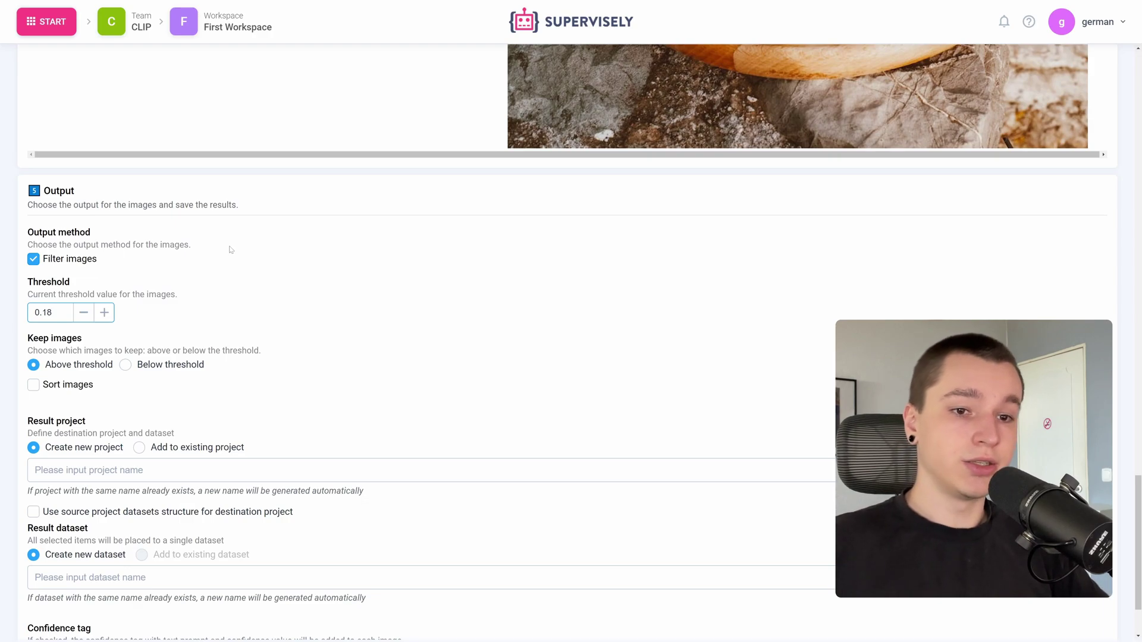
scroll(231, 250, down, 1)
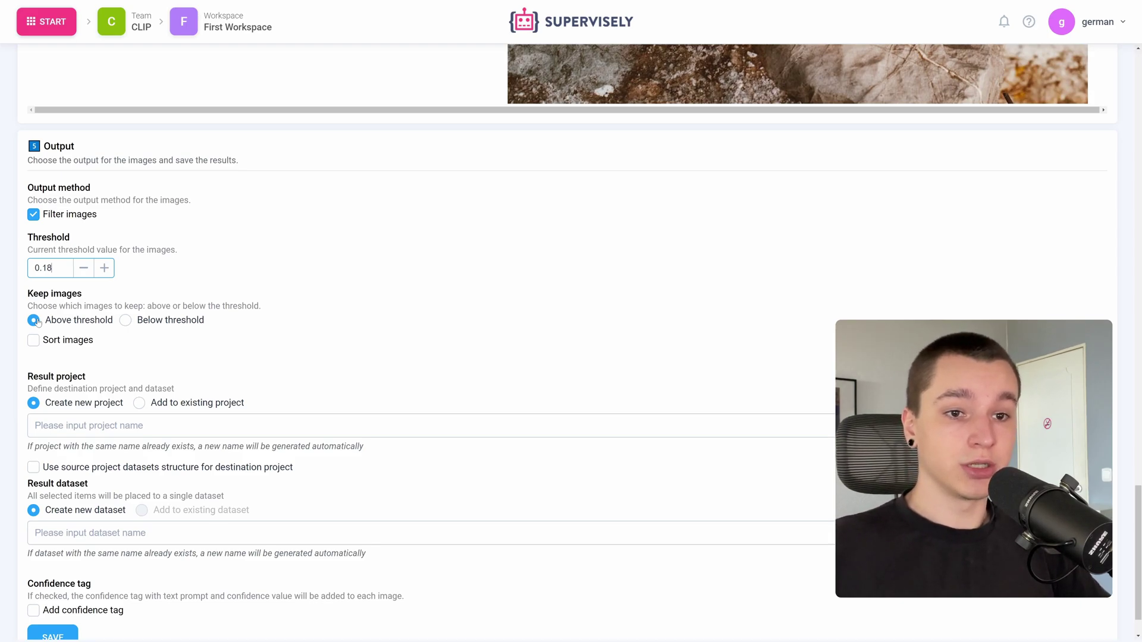
scroll(99, 322, down, 1)
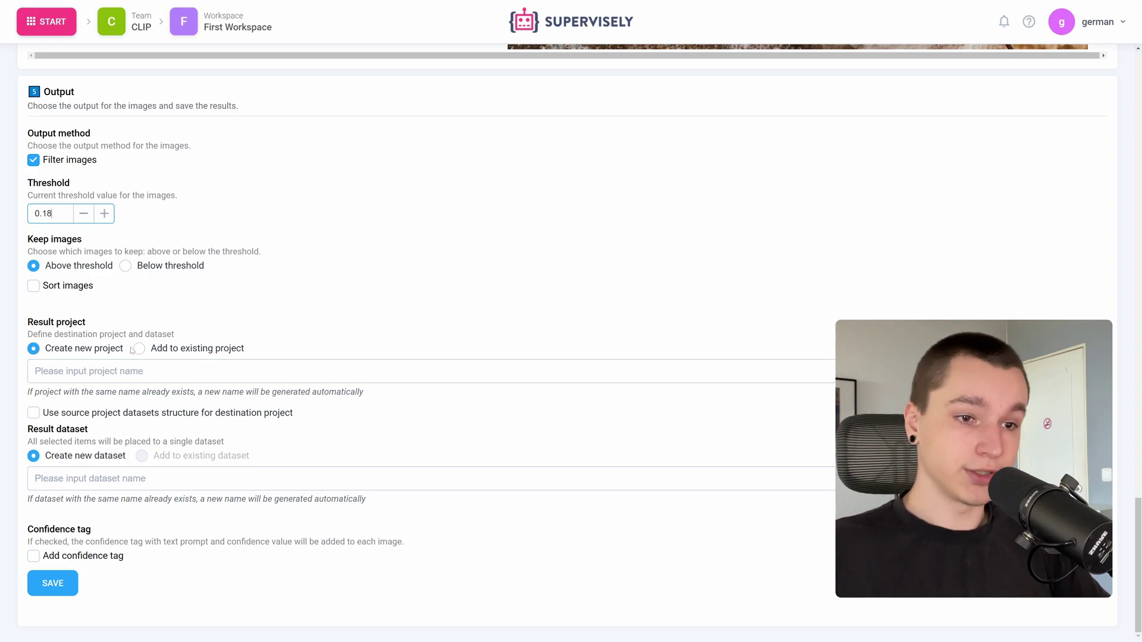
Save filtered images to project figs_filtered, dataset figs, with confidence tags added
click(197, 372)
text(figs_filtered)
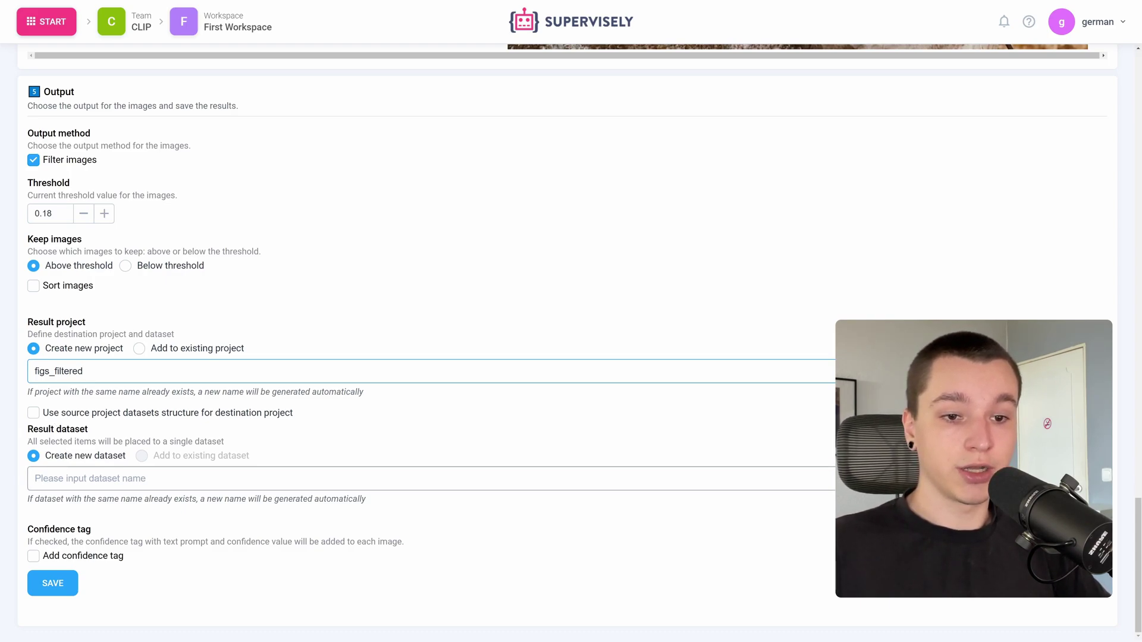
click(35, 478)
text(figs)
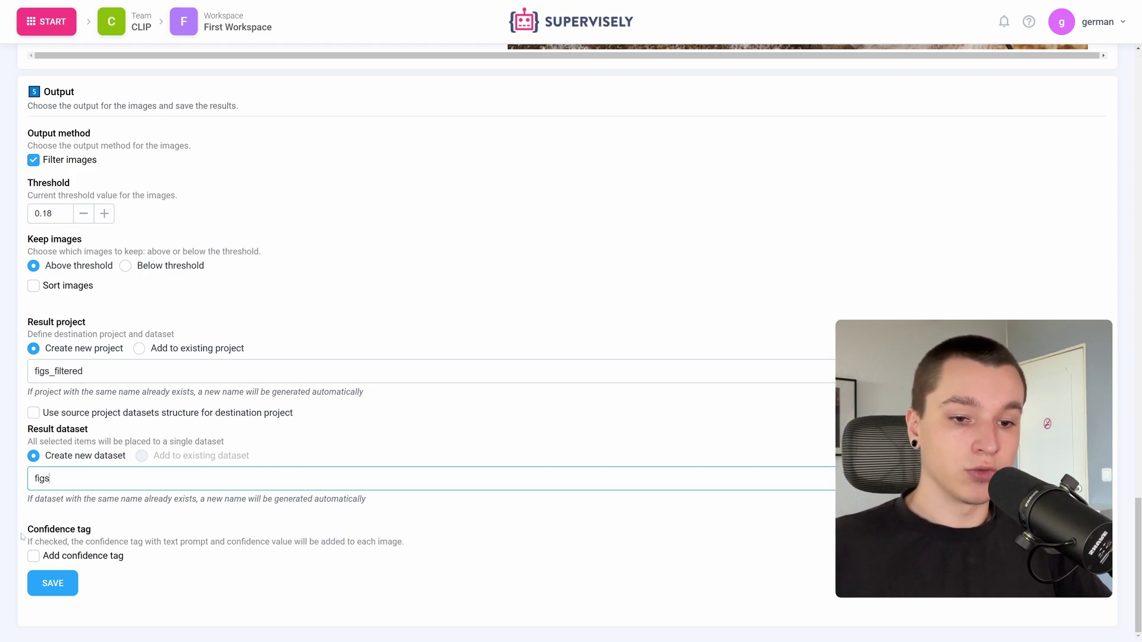
click(34, 556)
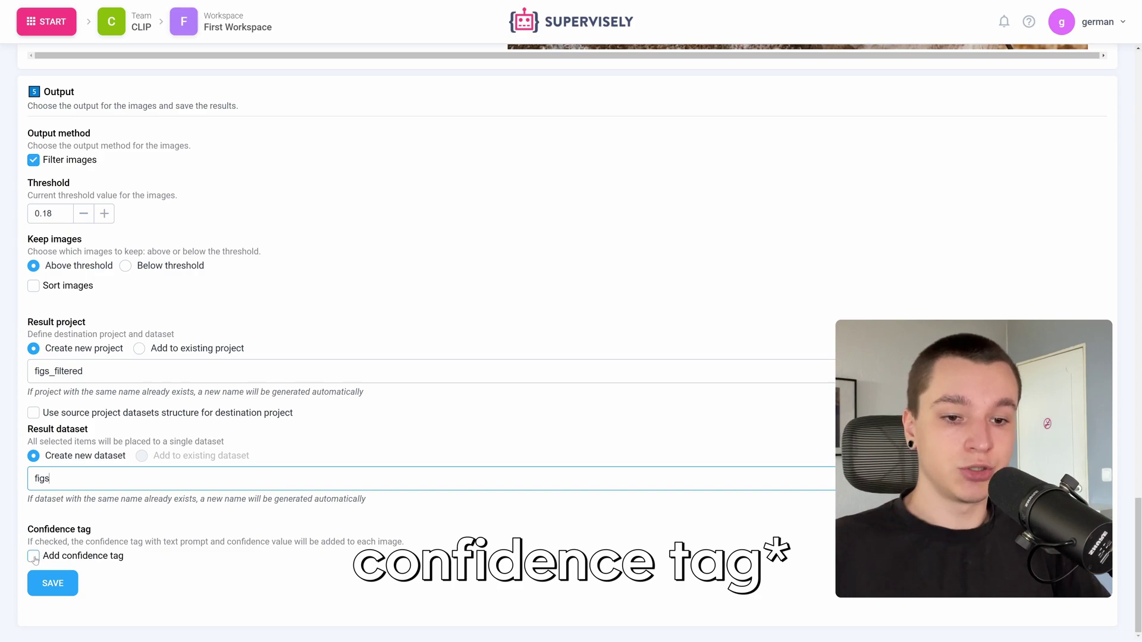
click(71, 583)
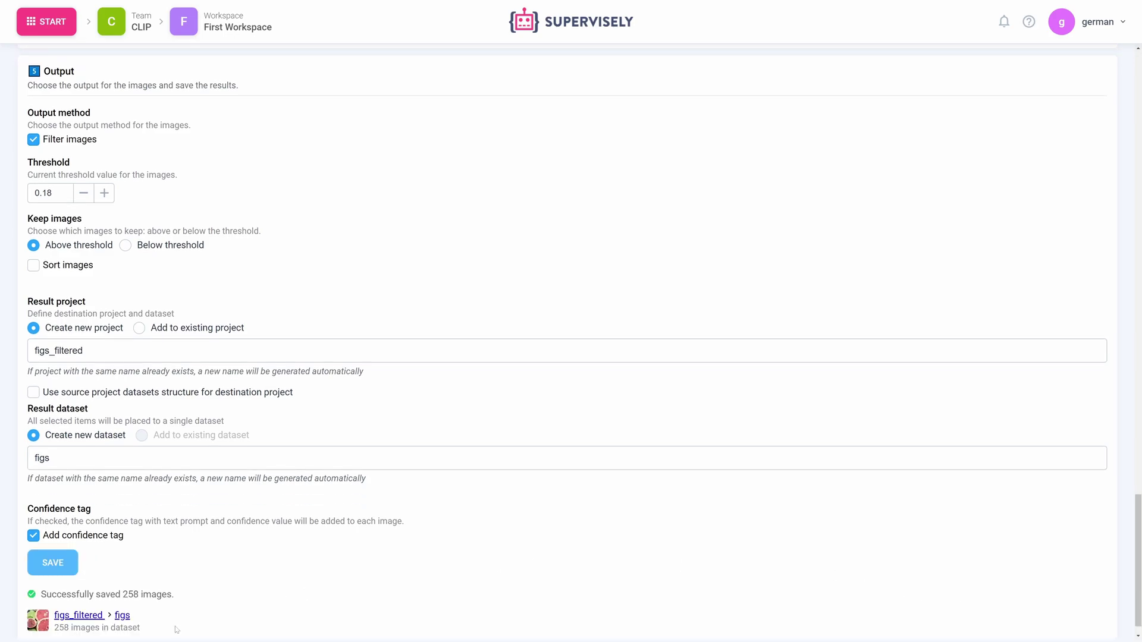
click(122, 618)
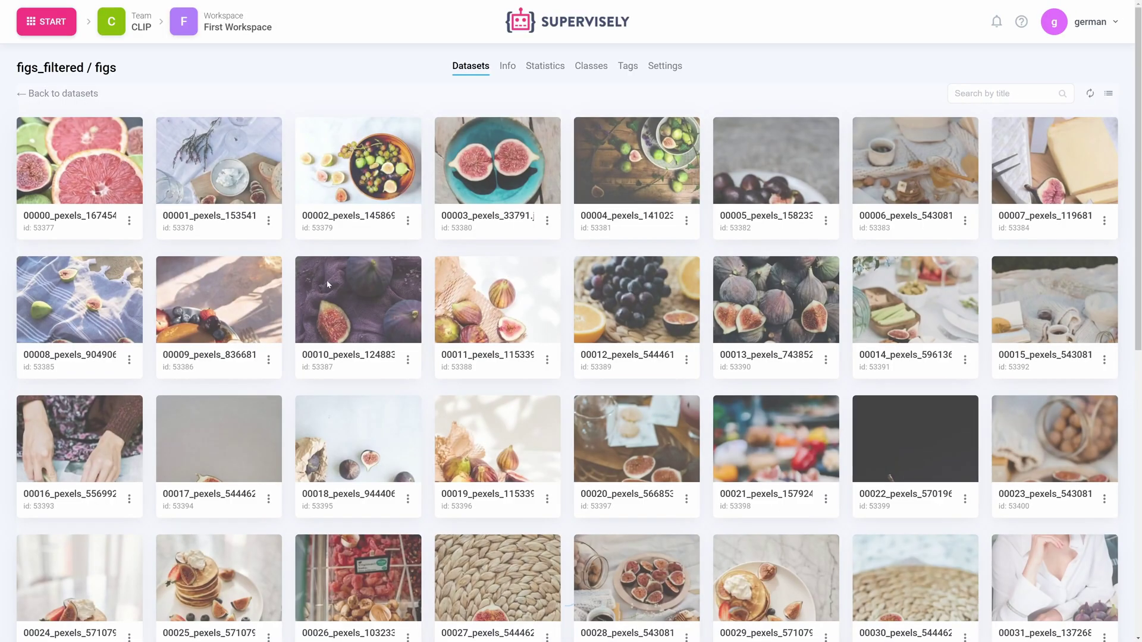
Open image 00035_pexels_13427449.jpeg in the labeling toolbox and view its 0.2423 CLIP score tag
scroll(482, 286, down, 2)
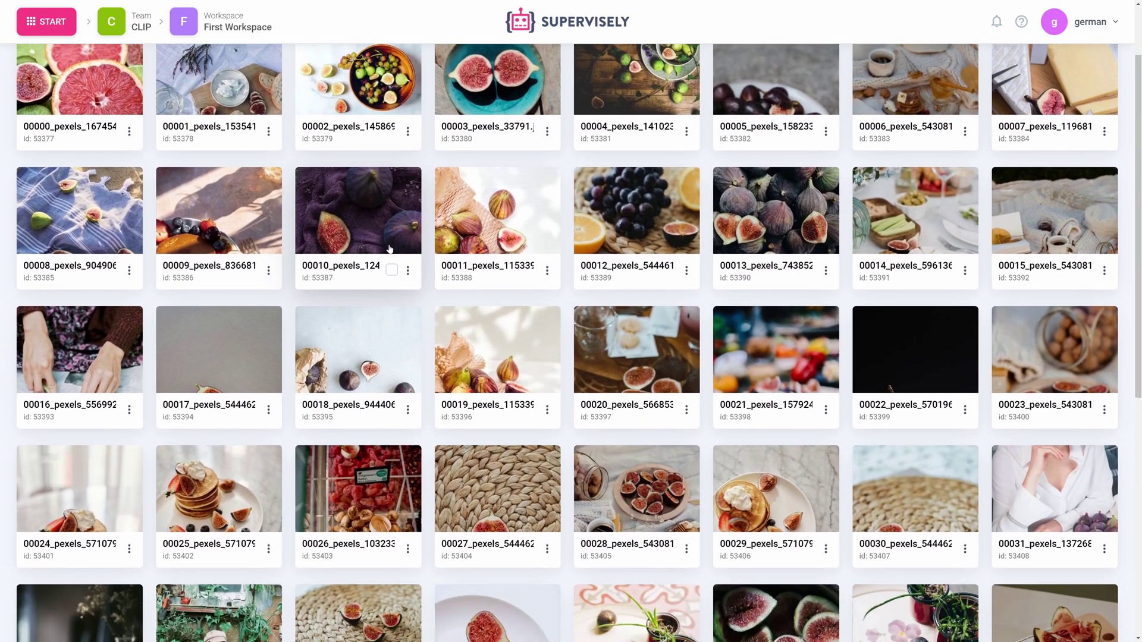
scroll(121, 232, down, 3)
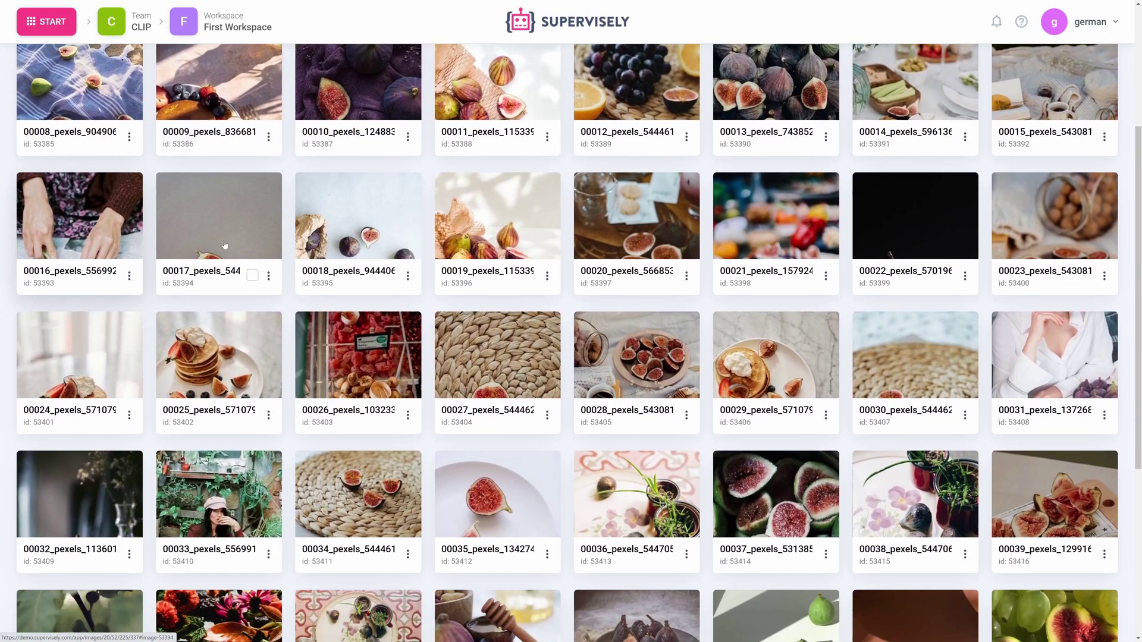
scroll(309, 269, down, 2)
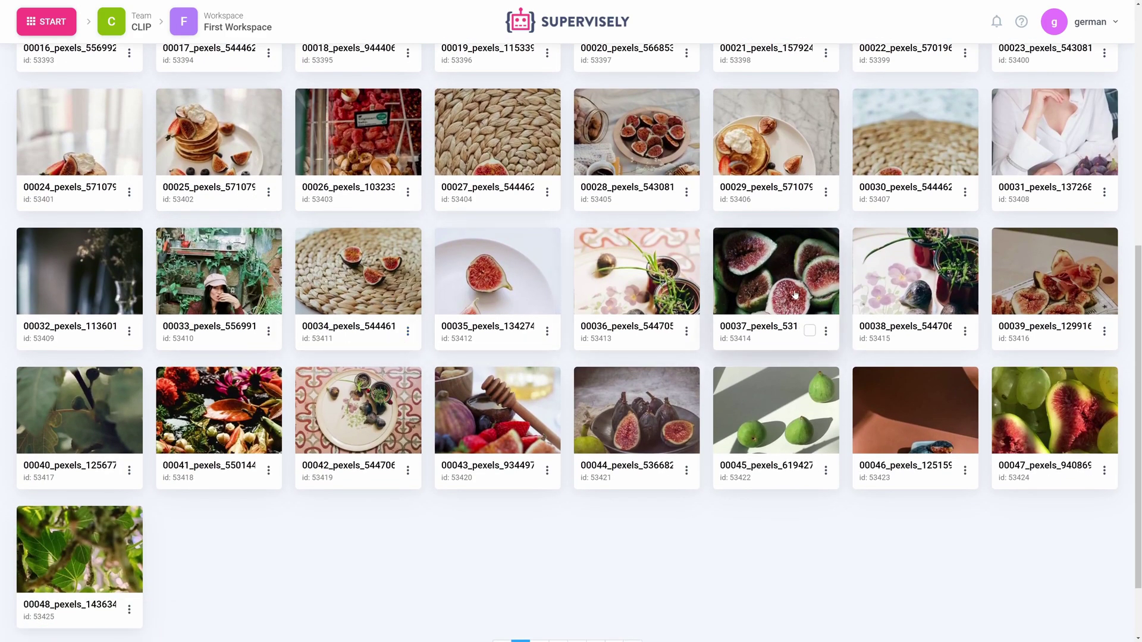
click(498, 274)
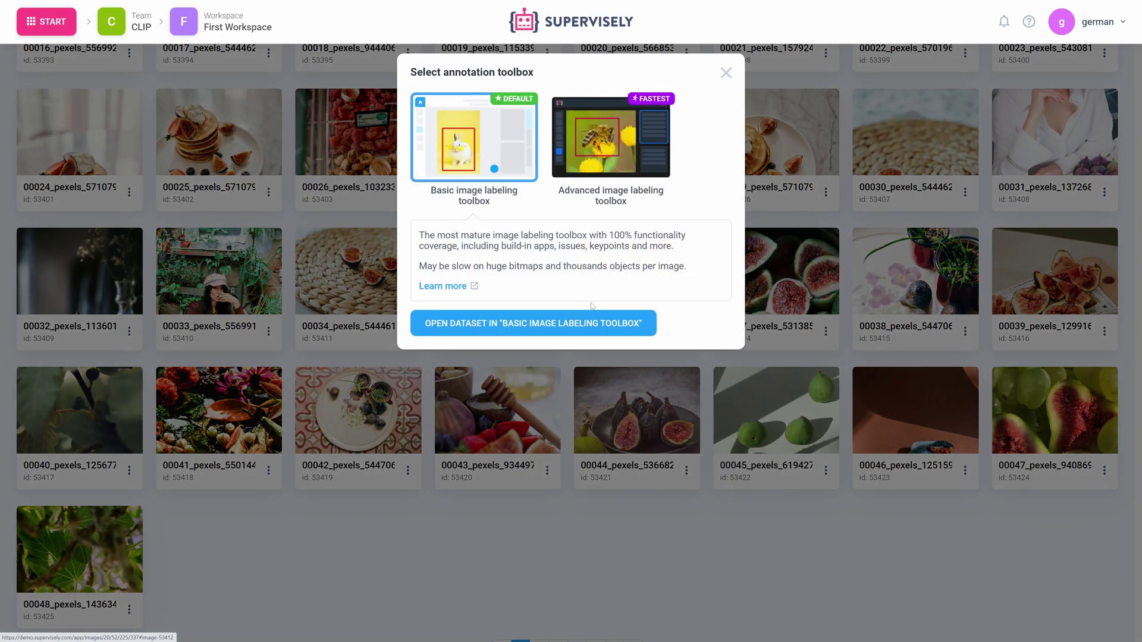
click(524, 321)
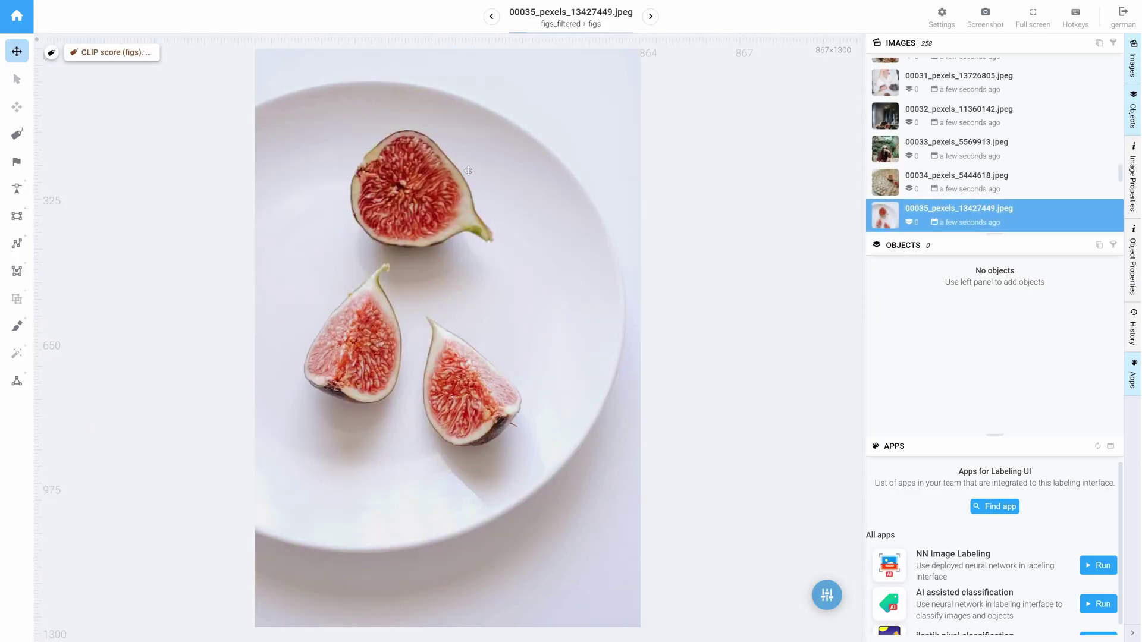
click(125, 58)
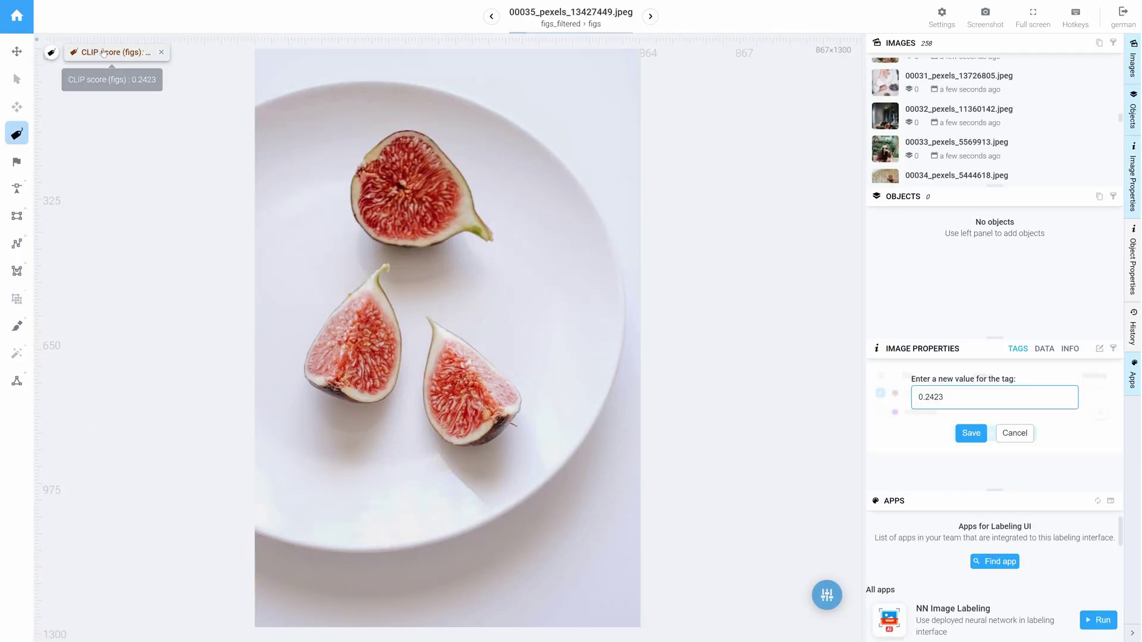